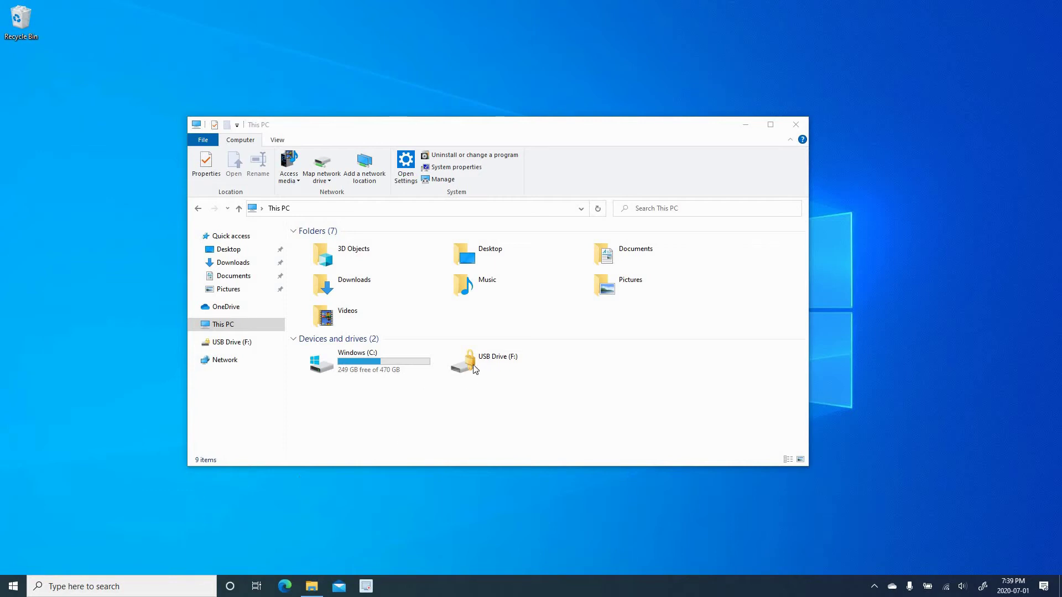
Unlock USB Drive (F:) by entering its BitLocker password
left_click(475, 364)
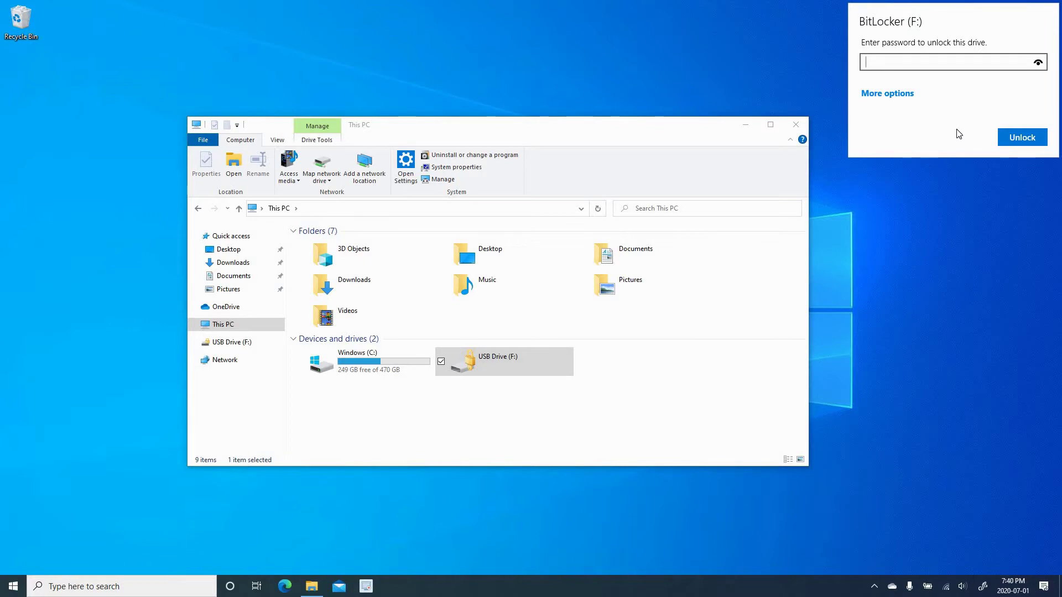
type("••••••••")
key("Return")
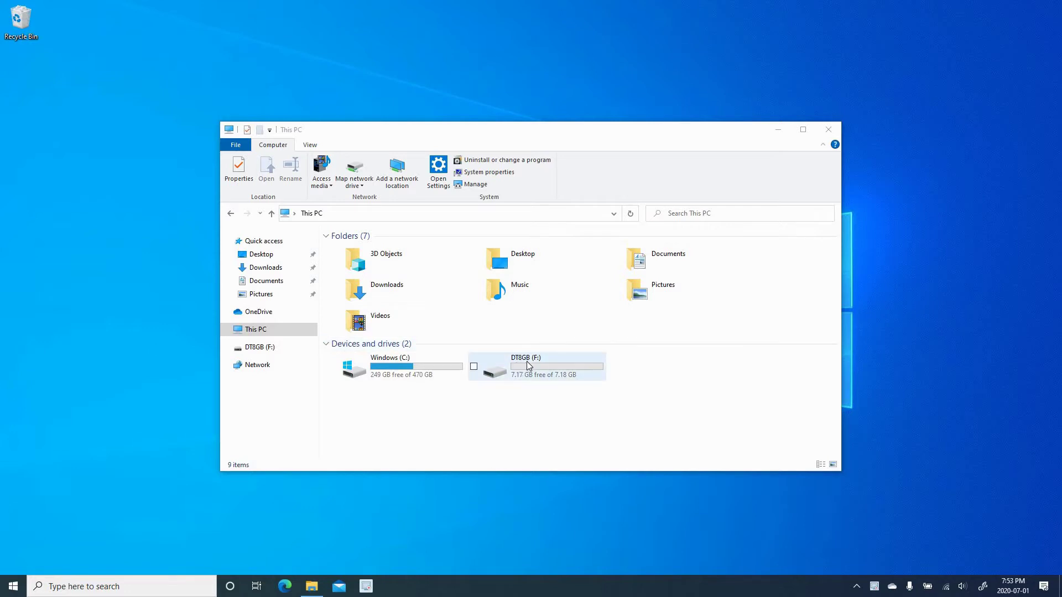
Glance at DT8GB (F:)'s contents, then choose Turn on BitLocker from Drive Tools
double_click(514, 374)
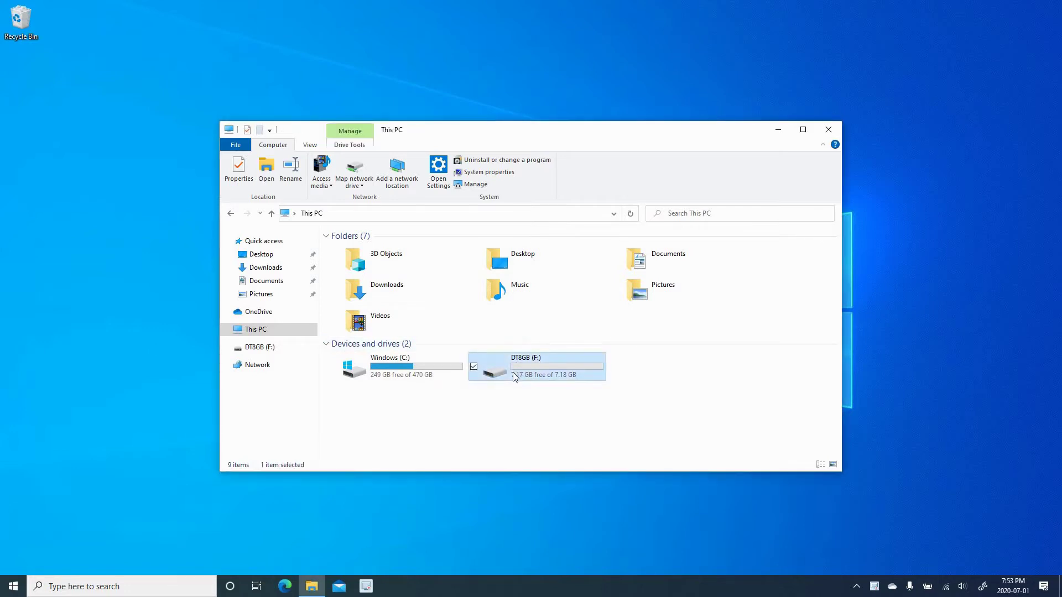
left_click(231, 213)
left_click(346, 148)
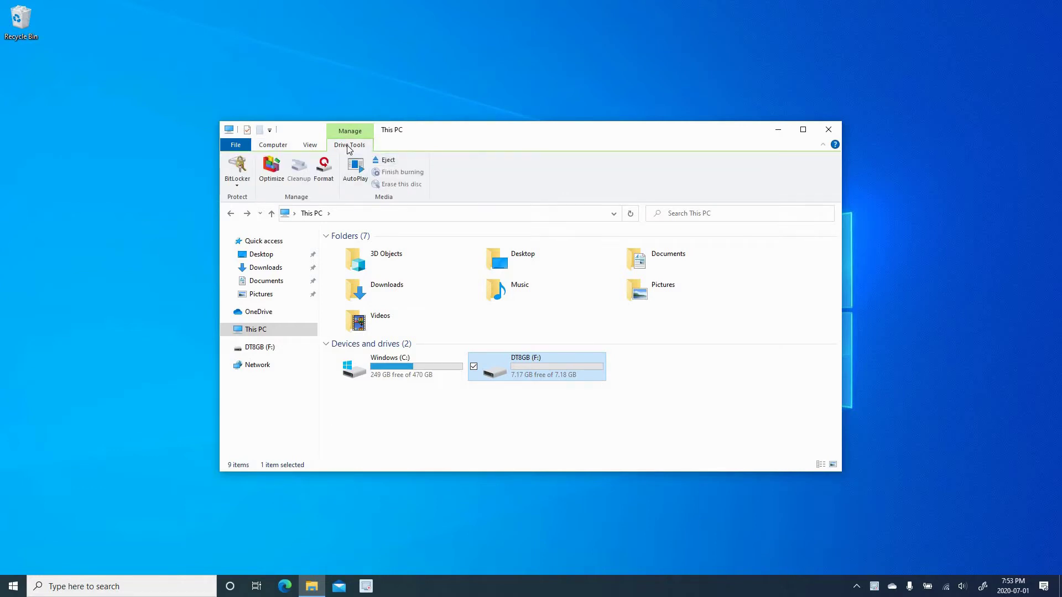
left_click(239, 170)
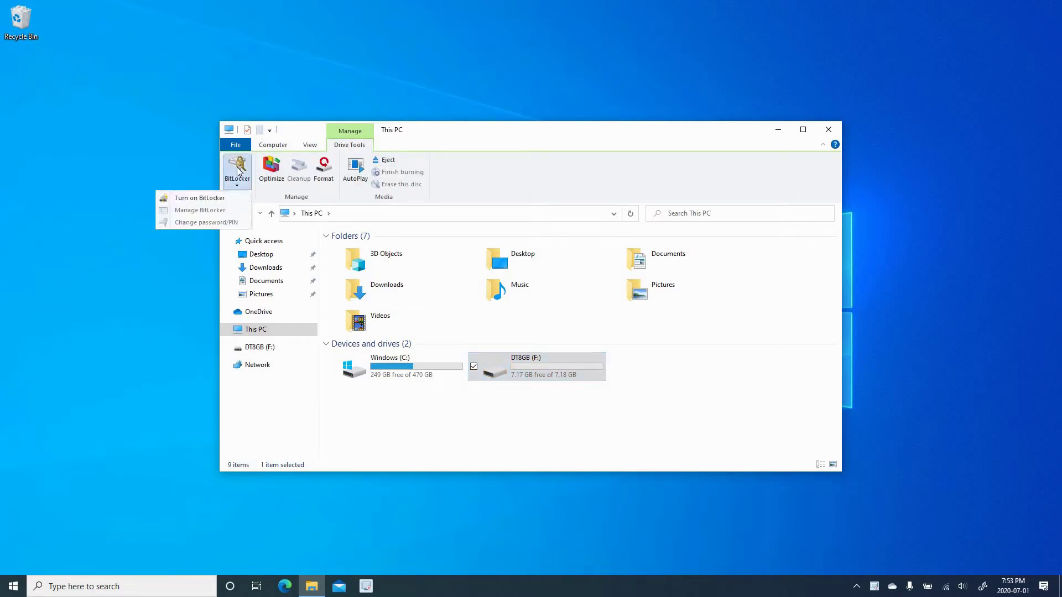
left_click(184, 199)
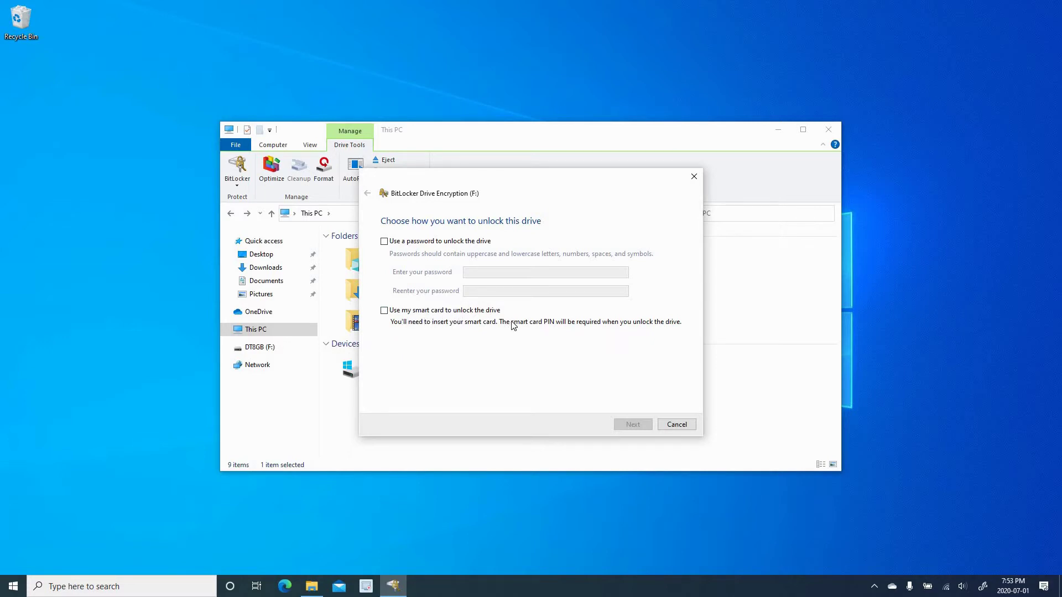
Tick 'Use a password to unlock the drive' and enter the new password in both fields
left_click(384, 242)
left_click(475, 271)
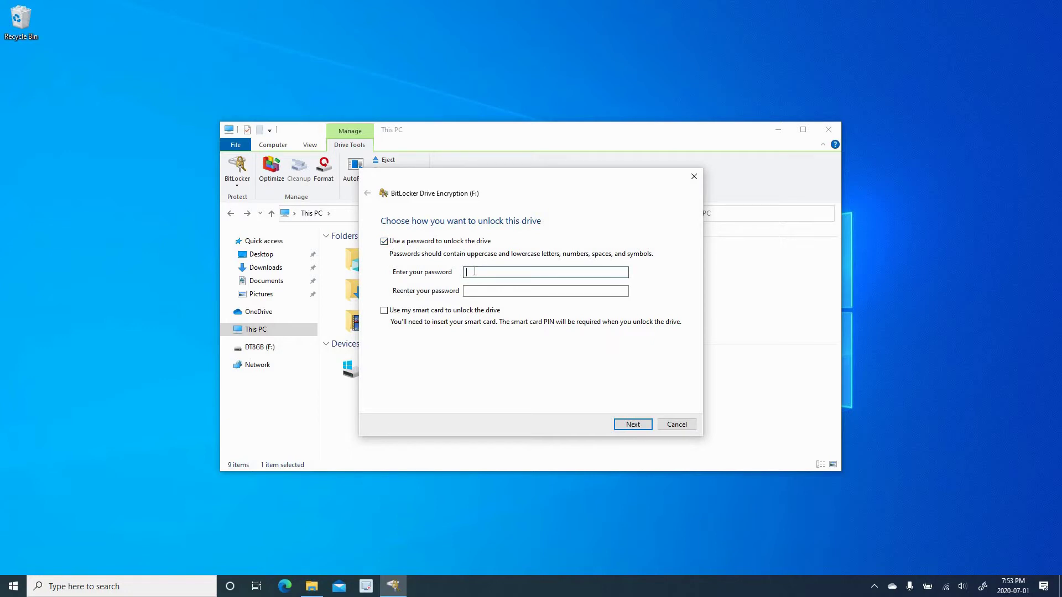
type("••••••")
left_click(466, 290)
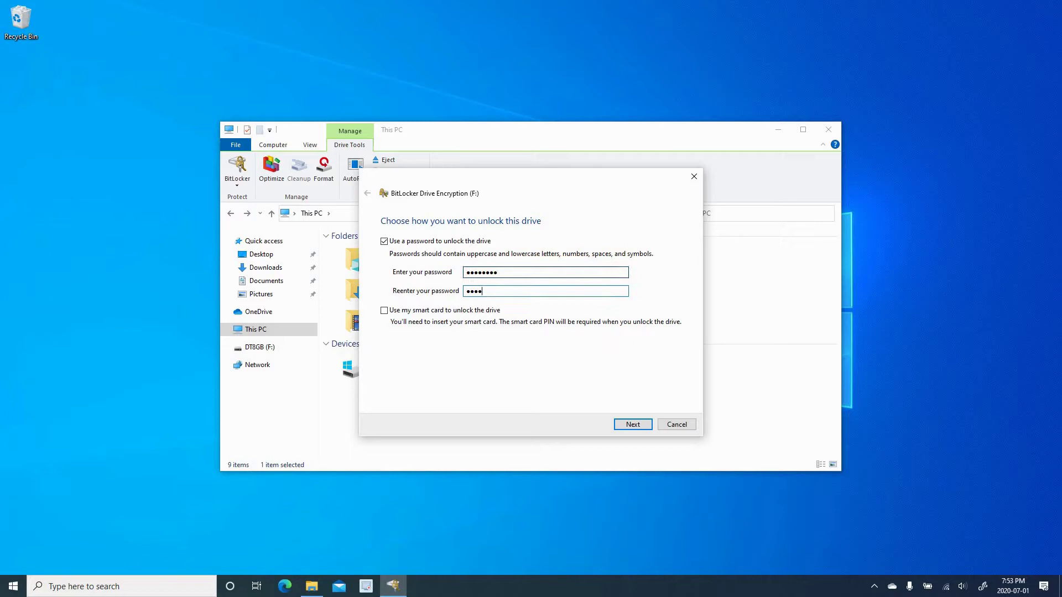
Accept the password unlock settings and continue to the recovery key backup page
left_click(630, 424)
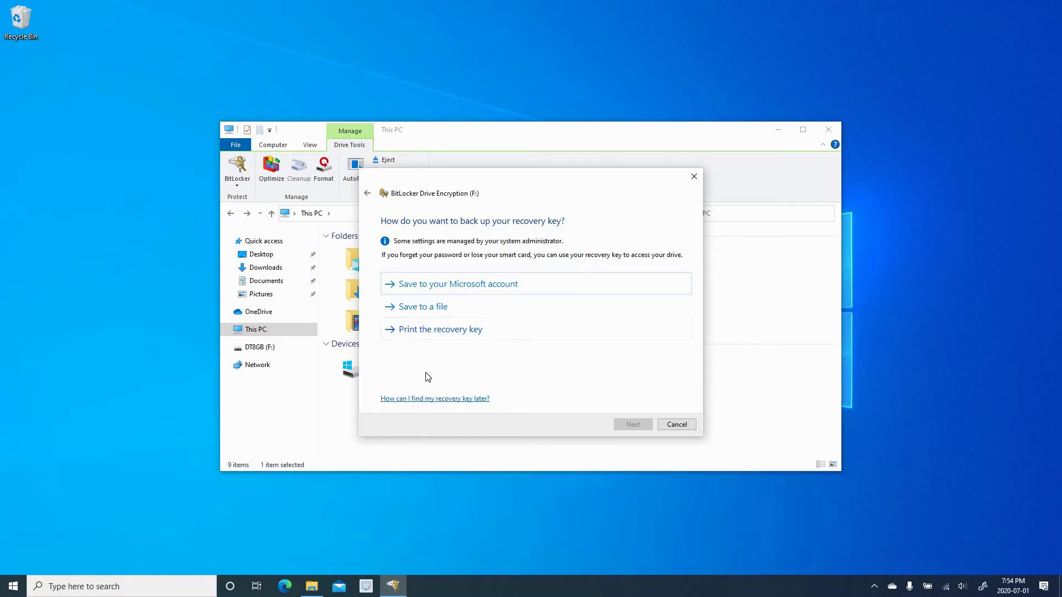
Save the recovery key to a file in Documents, keeping the default file name
left_click(406, 308)
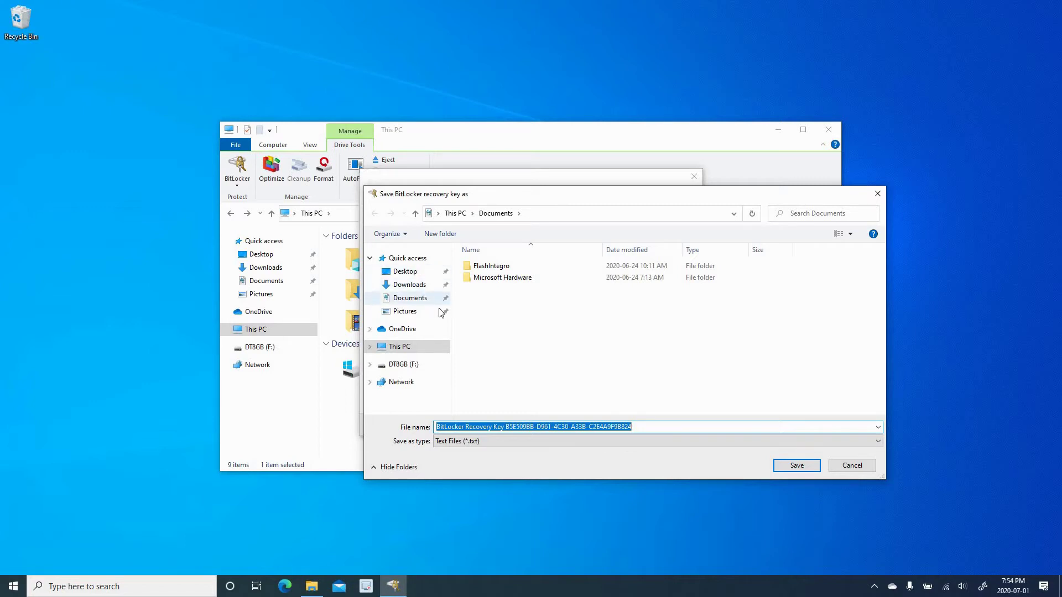
left_click(413, 299)
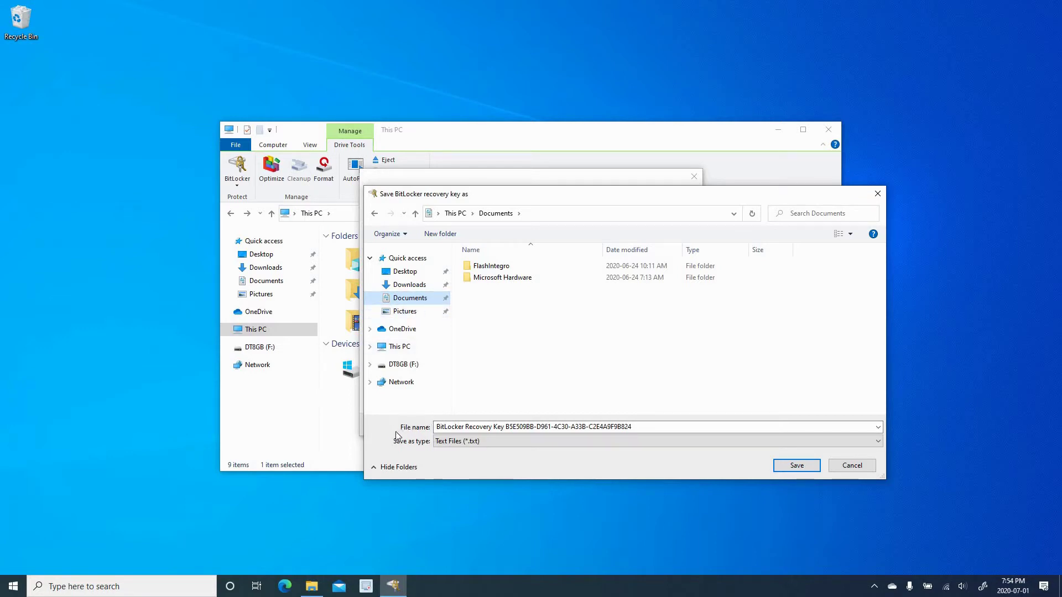
left_click(660, 430)
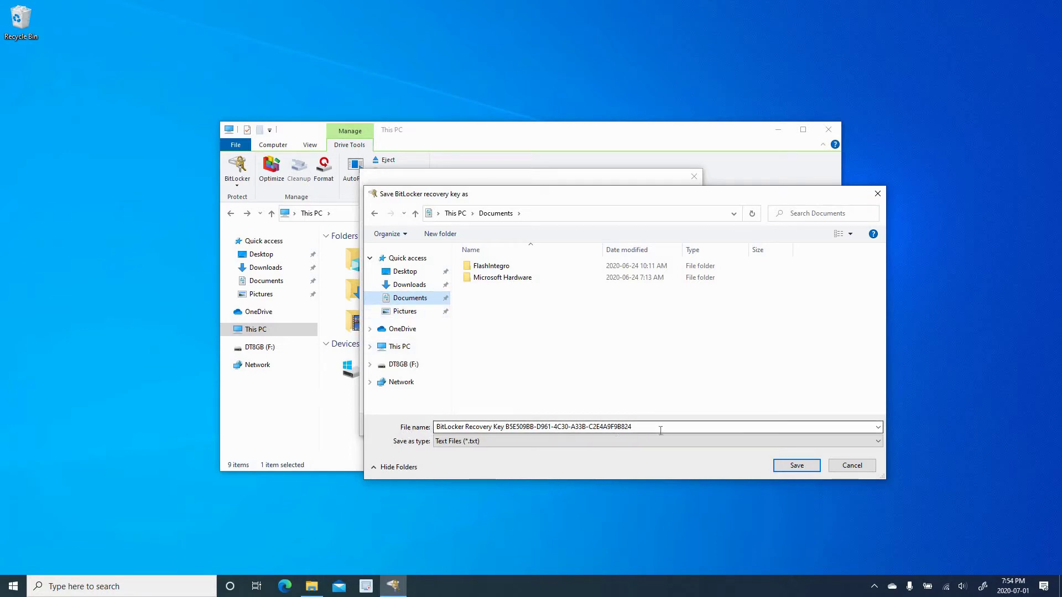
left_click(796, 466)
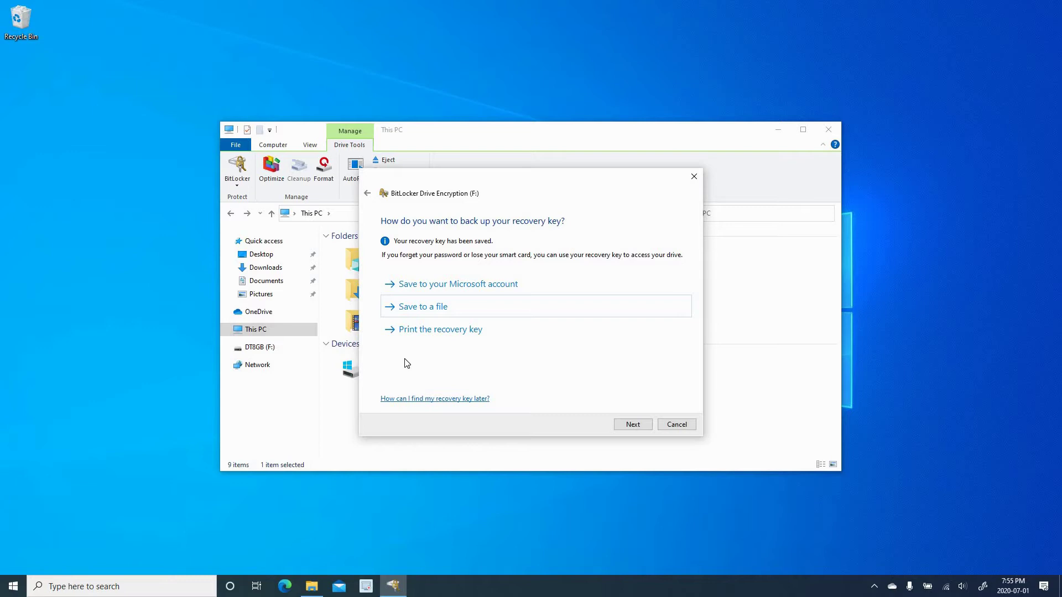
Continue past the recovery key backup page to the encryption-scope choice
left_click(633, 425)
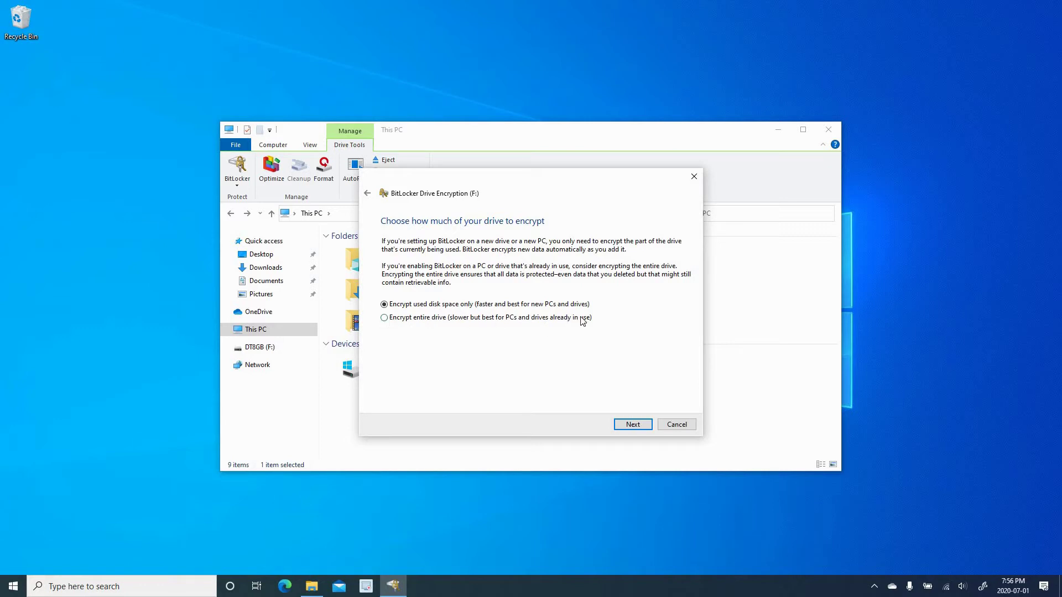
Keep 'Encrypt used disk space only' and continue to the encryption mode page
left_click(633, 424)
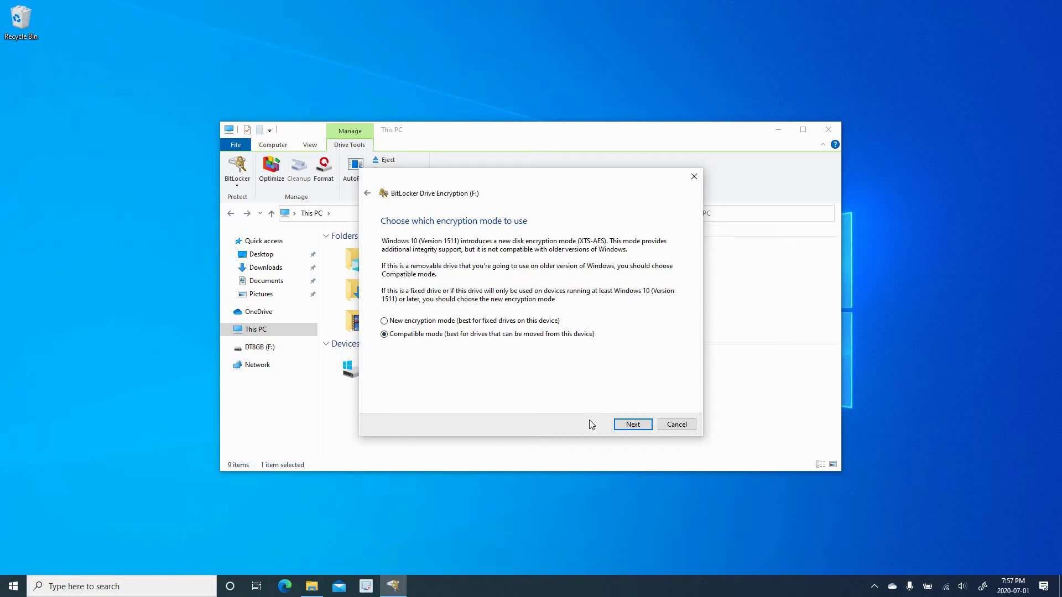
Keep Compatible mode, encrypt drive F:, and close the completion notice
left_click(633, 425)
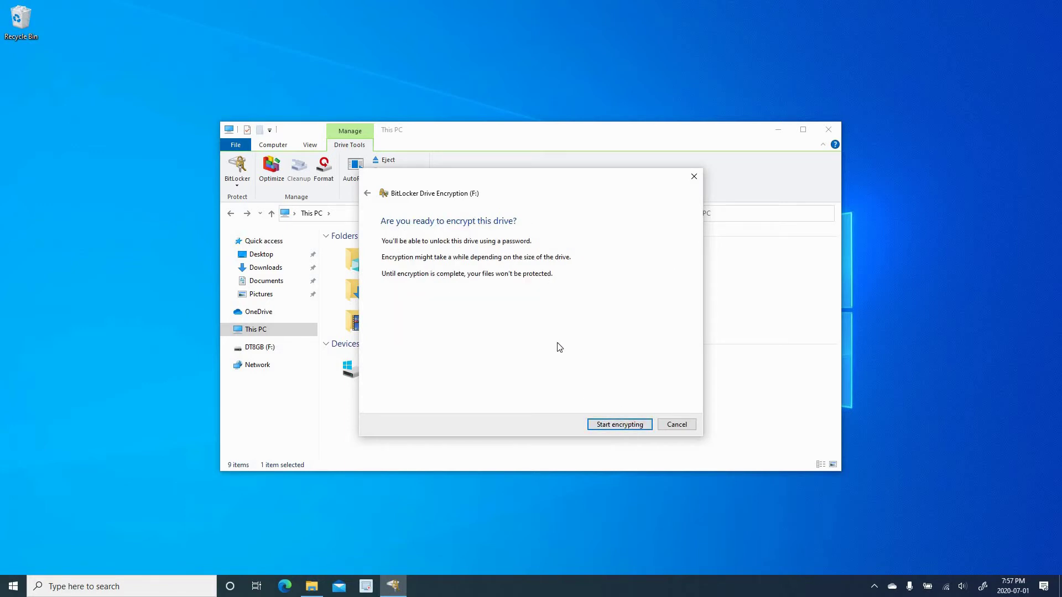
left_click(619, 424)
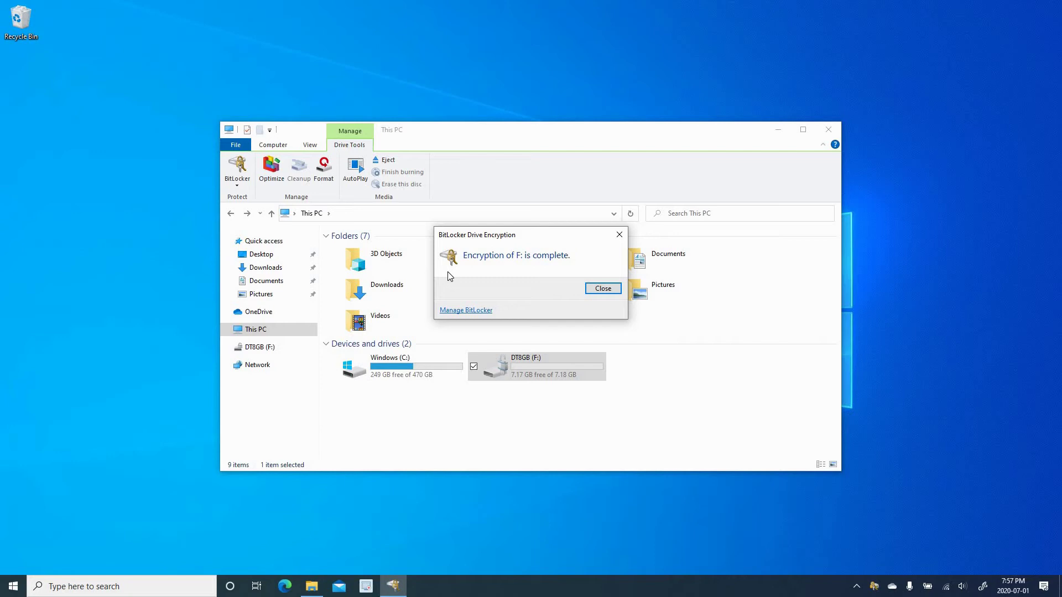
left_click(601, 289)
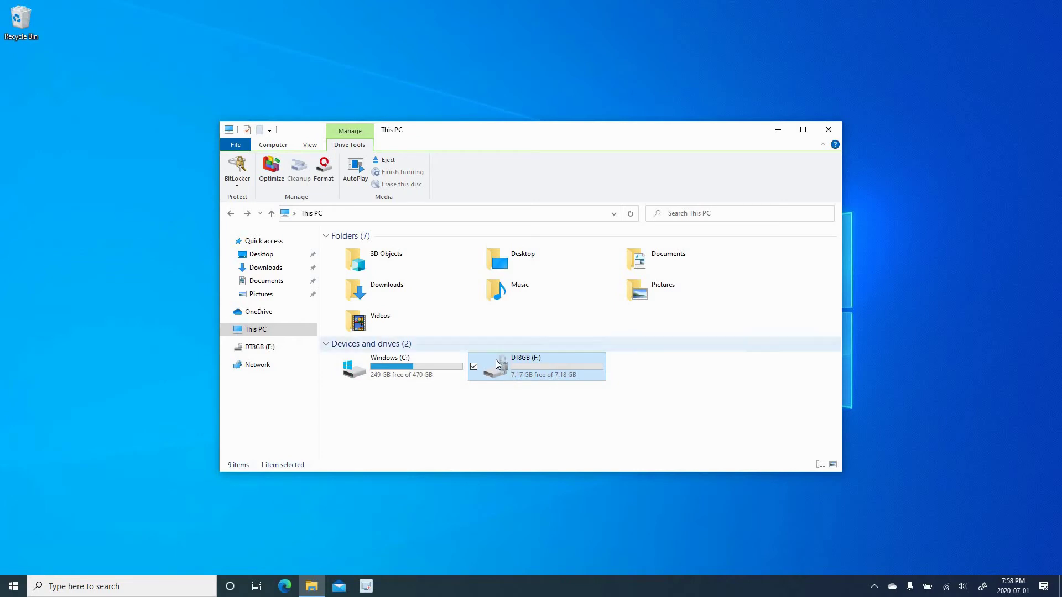
On the encrypted DT8GB (F:) drive, create a new folder named Test-encrypt
double_click(510, 367)
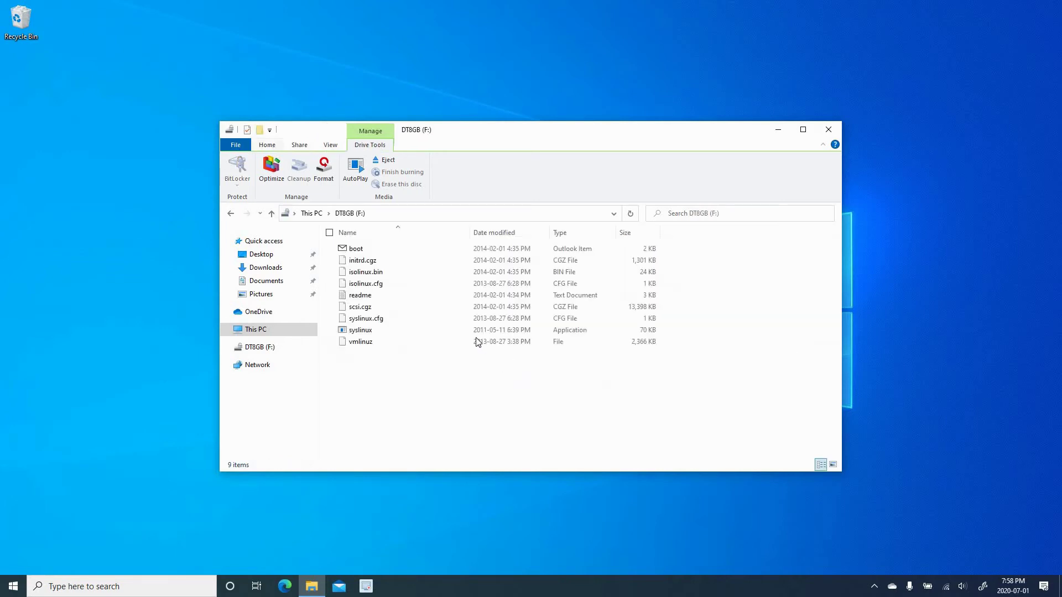
left_click(231, 213)
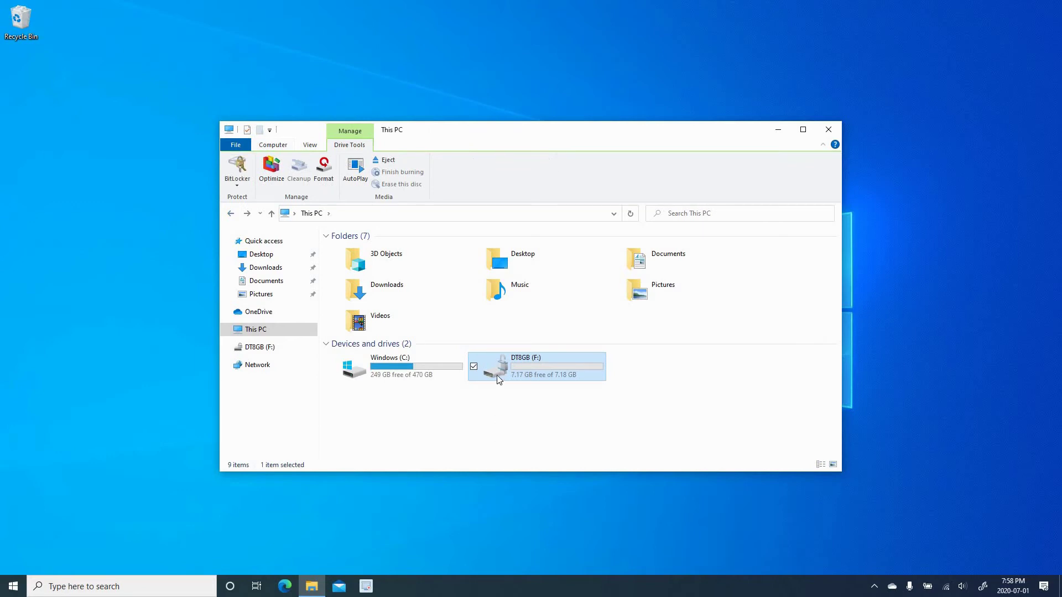
double_click(495, 371)
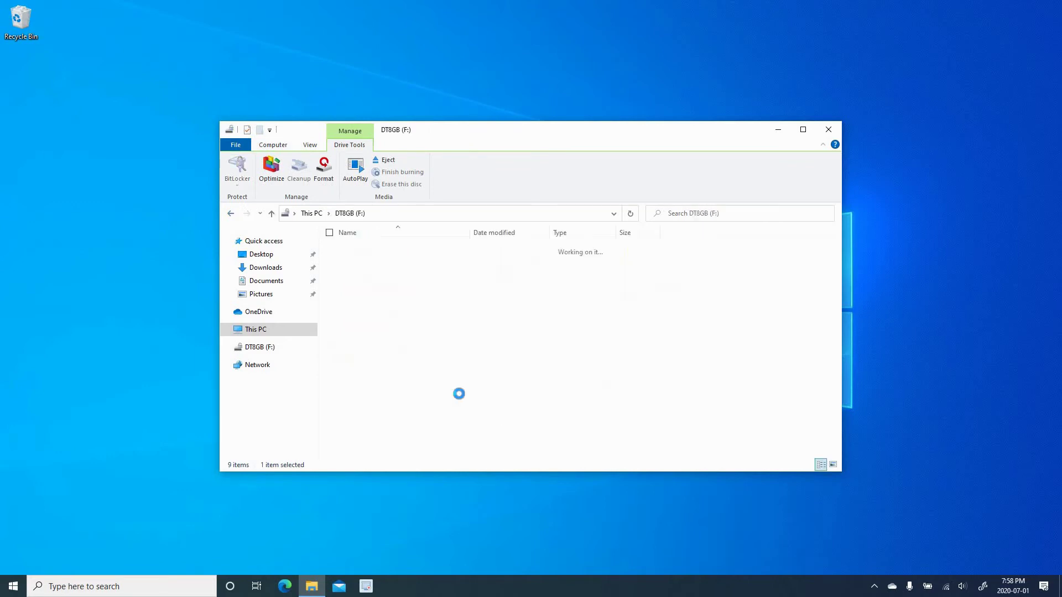
right_click(382, 384)
mouse_move(301, 512)
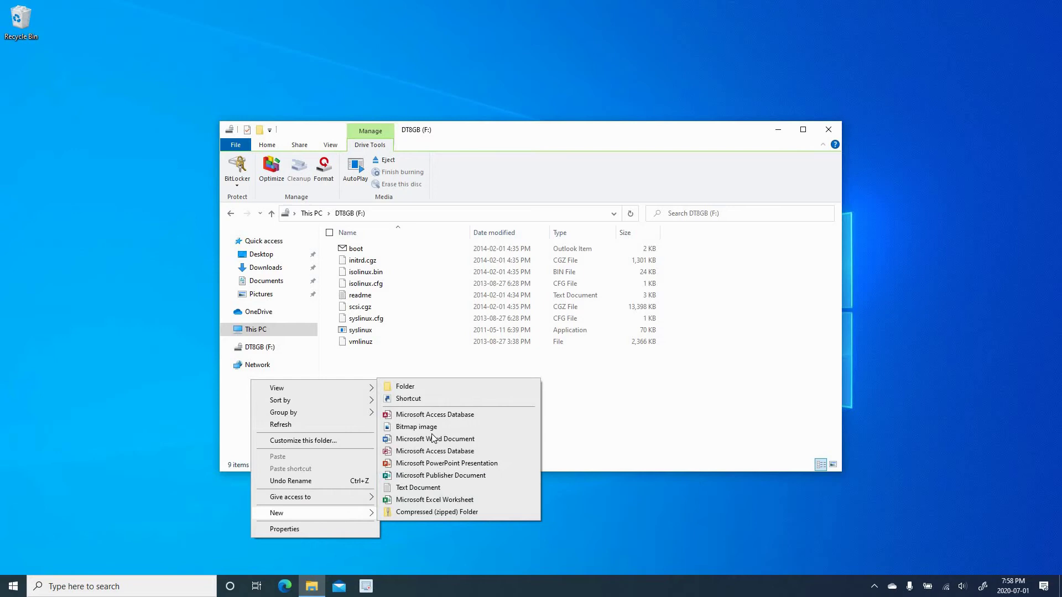
left_click(414, 388)
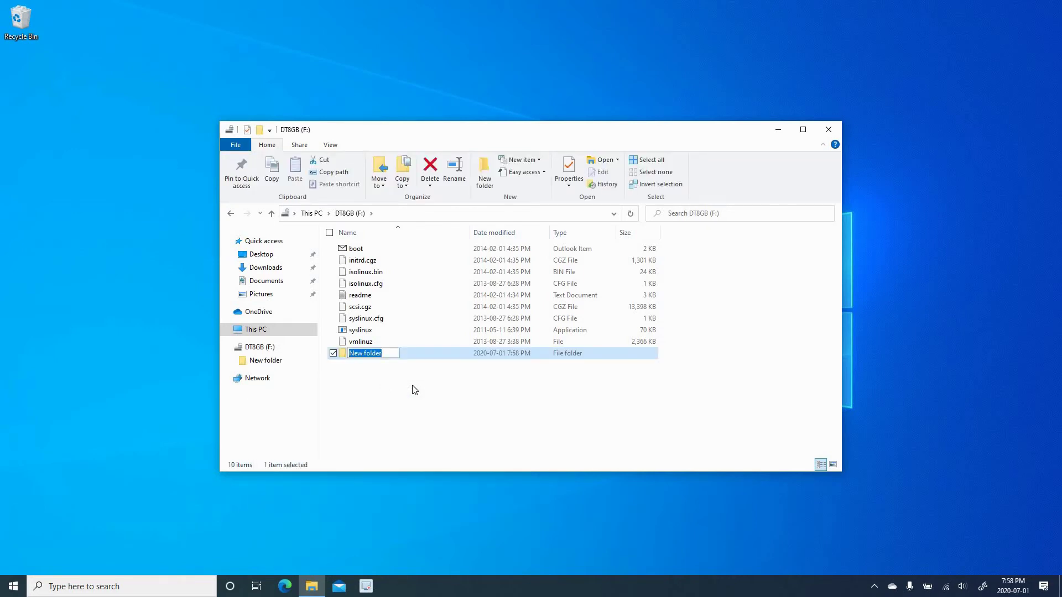
type("Test-encrypt")
key("Return")
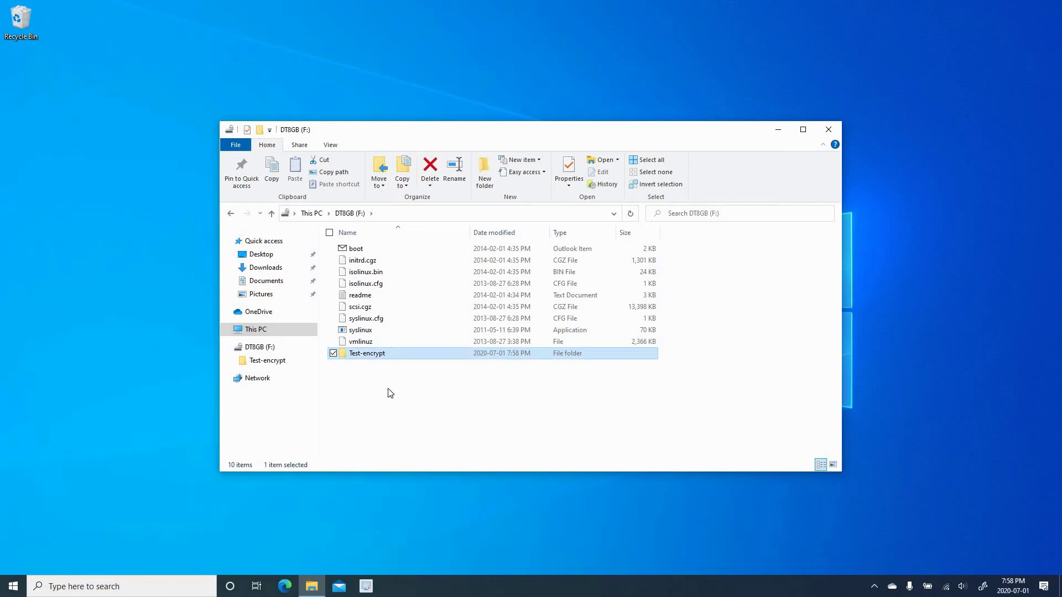
Inside Test-encrypt, create a text document named test-encrypt-text, then return to the drive root
double_click(369, 354)
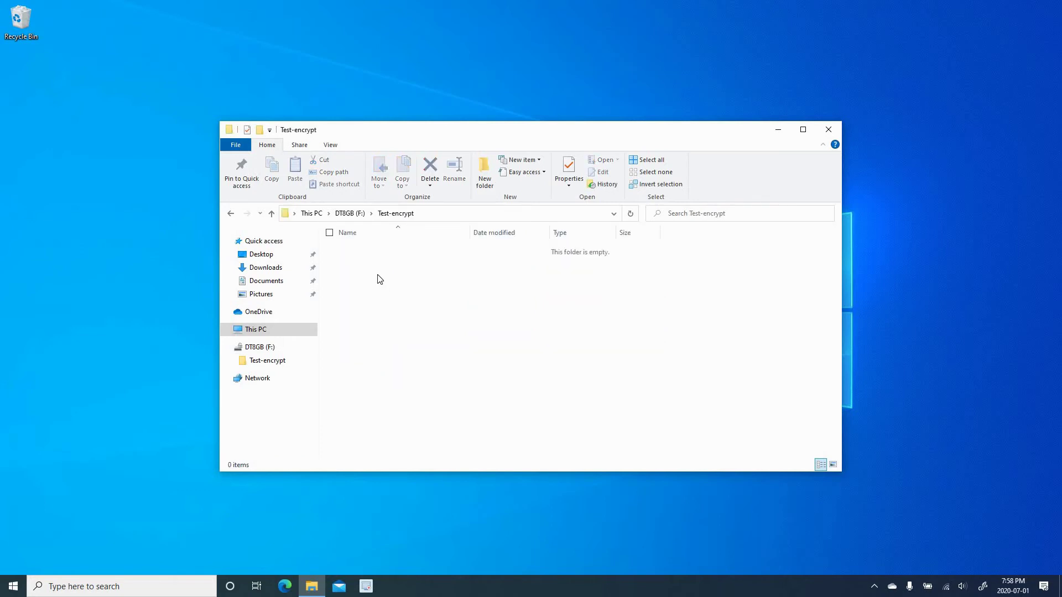
right_click(380, 278)
mouse_move(323, 409)
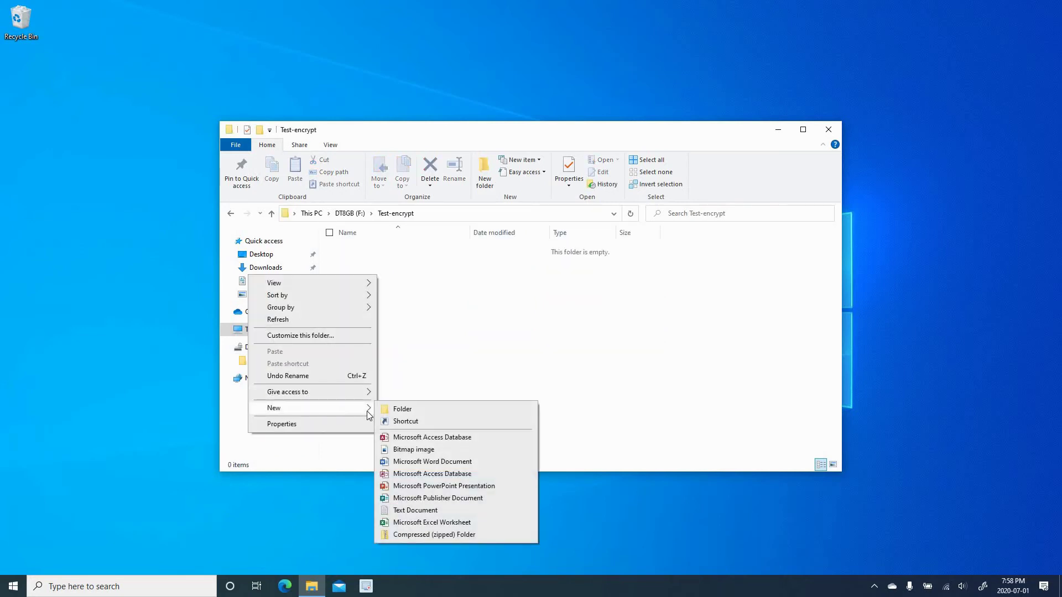
left_click(415, 510)
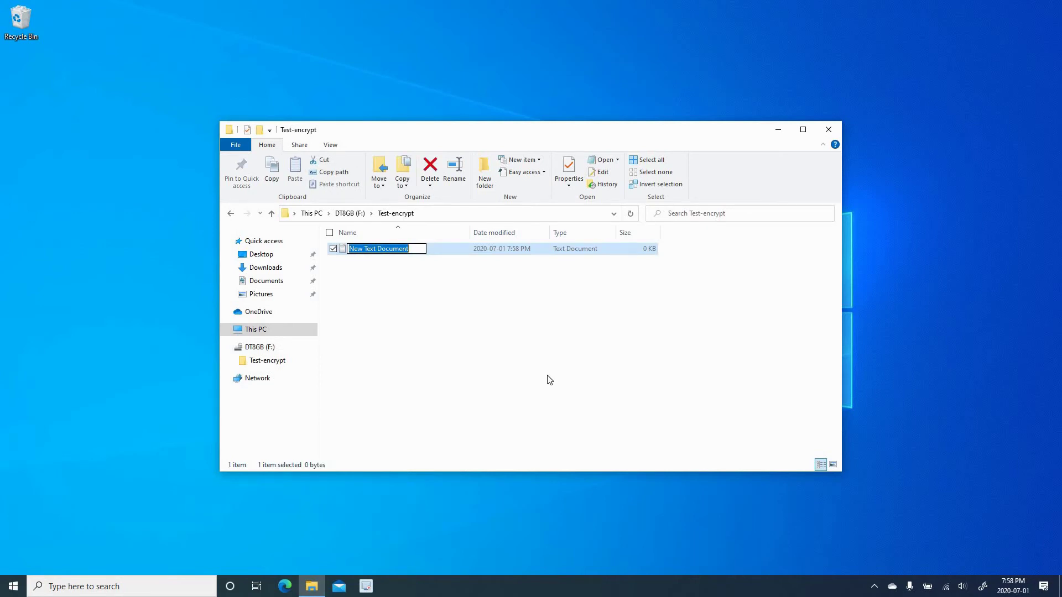
type("test-")
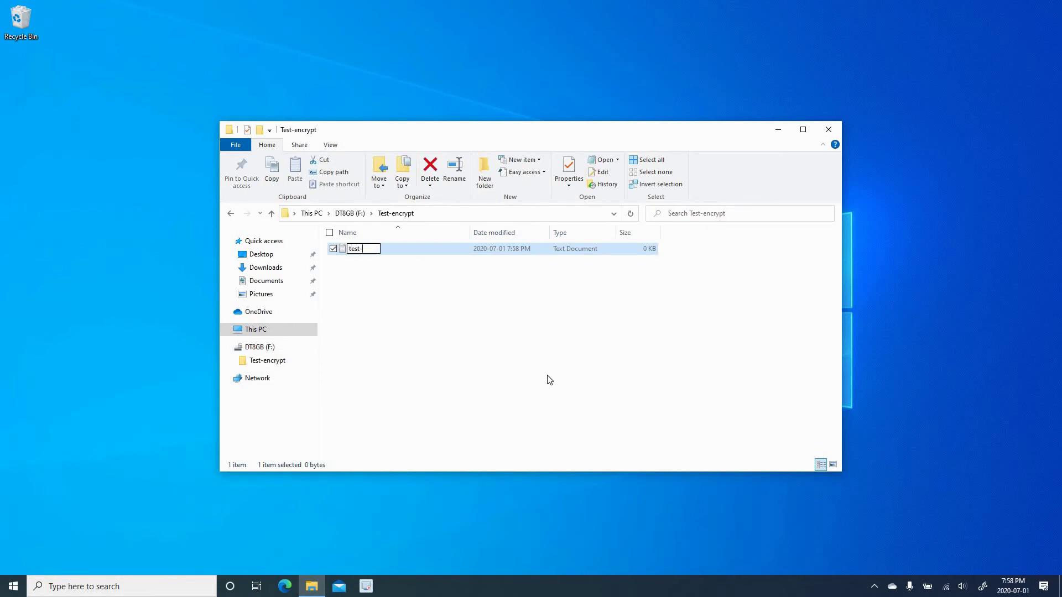
type("encrypt-text")
key("Return")
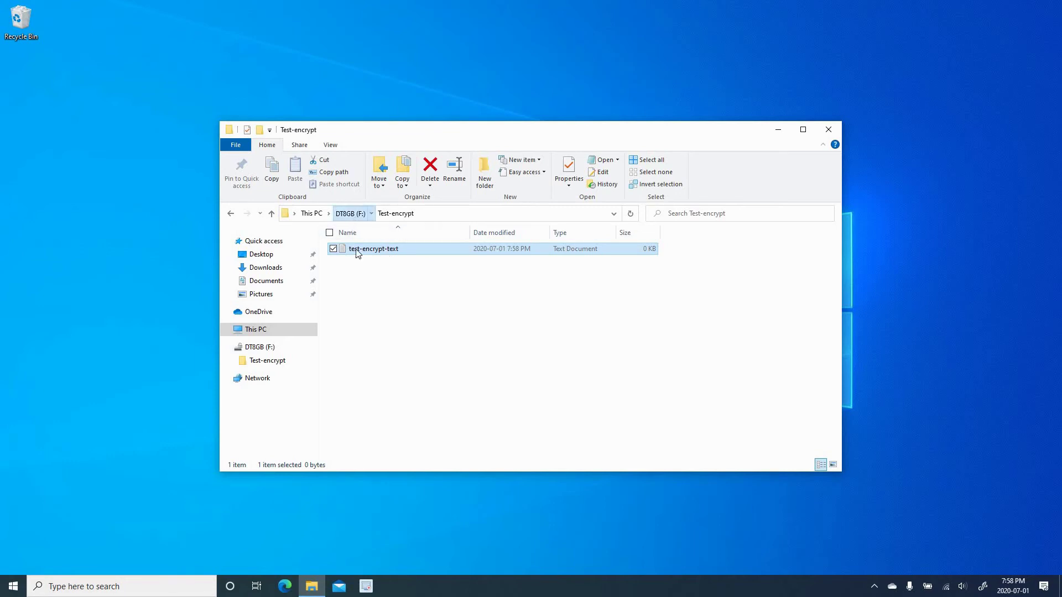
left_click(349, 213)
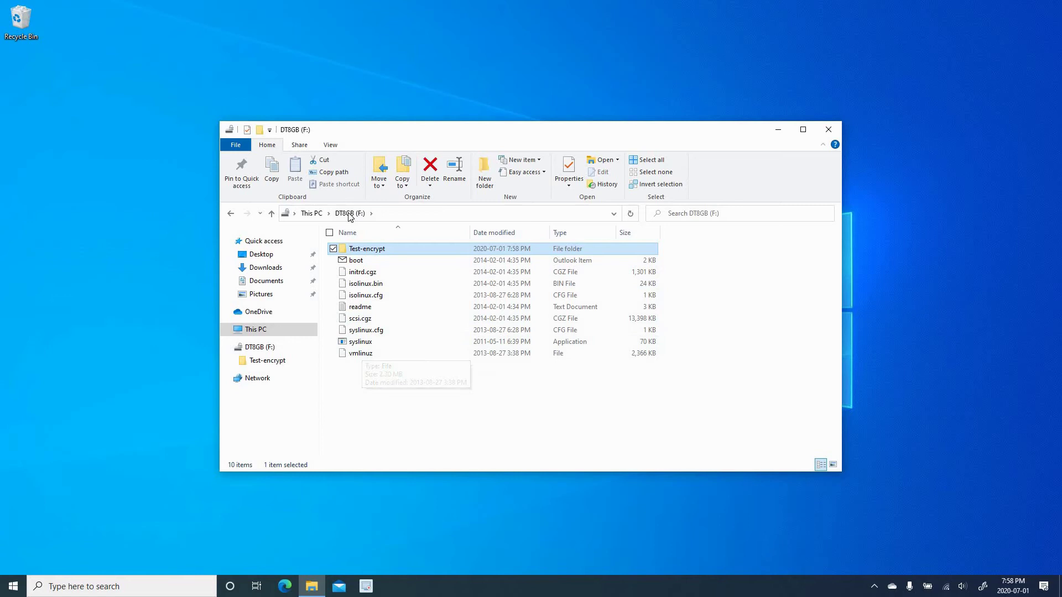
Dismiss the access-denied error in This PC and bring up the locked drive F:'s unlock prompt
left_click(311, 214)
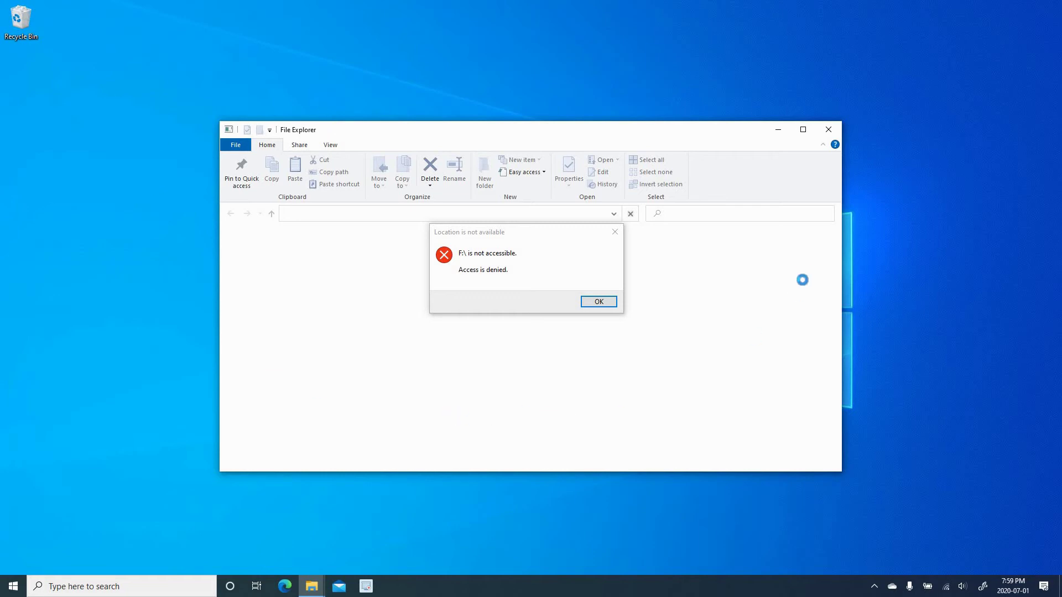
left_click(599, 301)
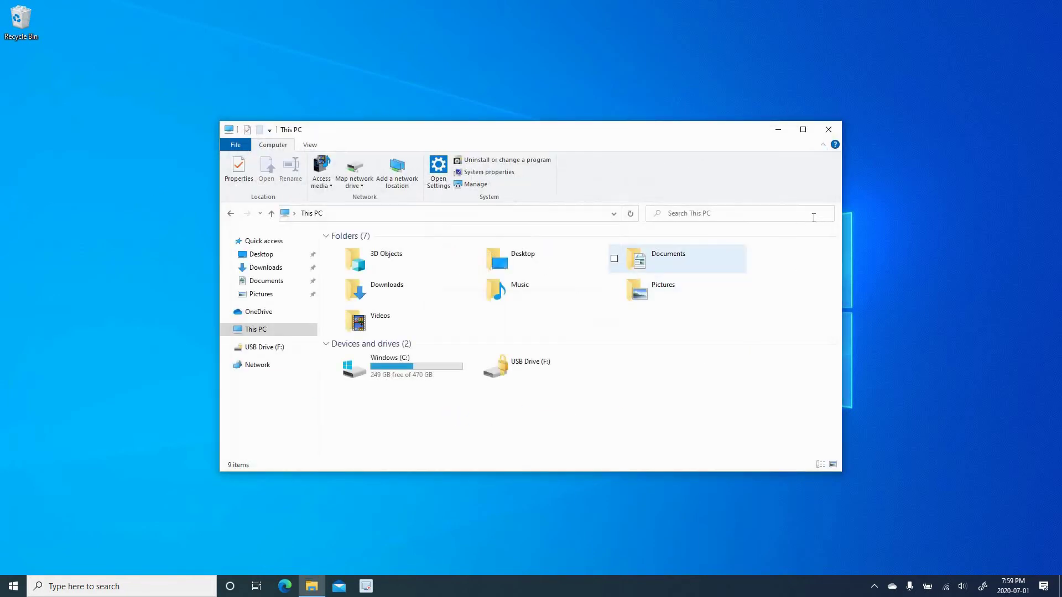
double_click(503, 367)
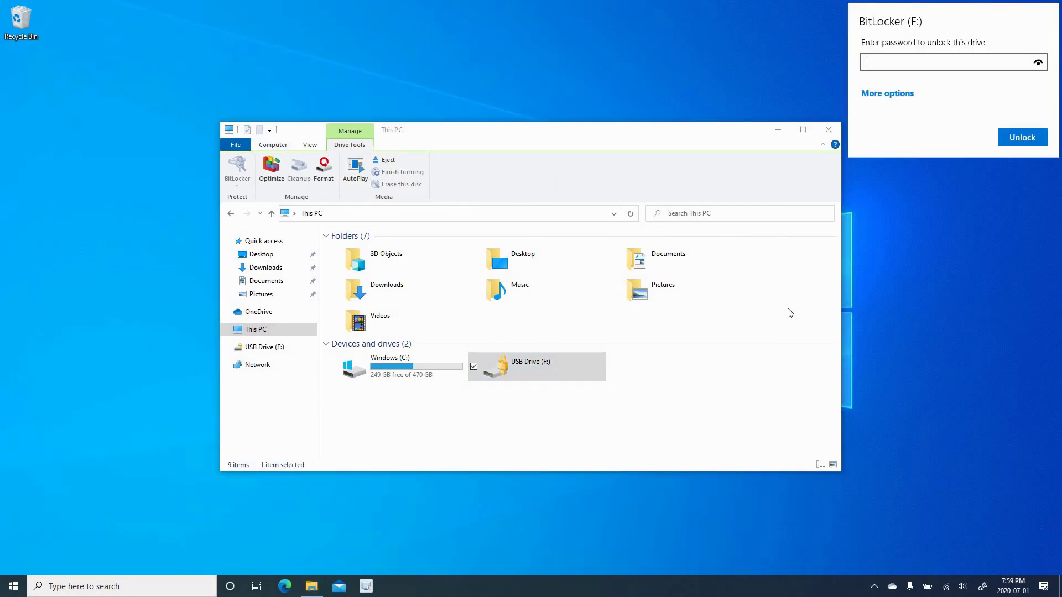
Unlock DT8GB (F:) with the BitLocker password and open the Test-encrypt folder
type("•••••")
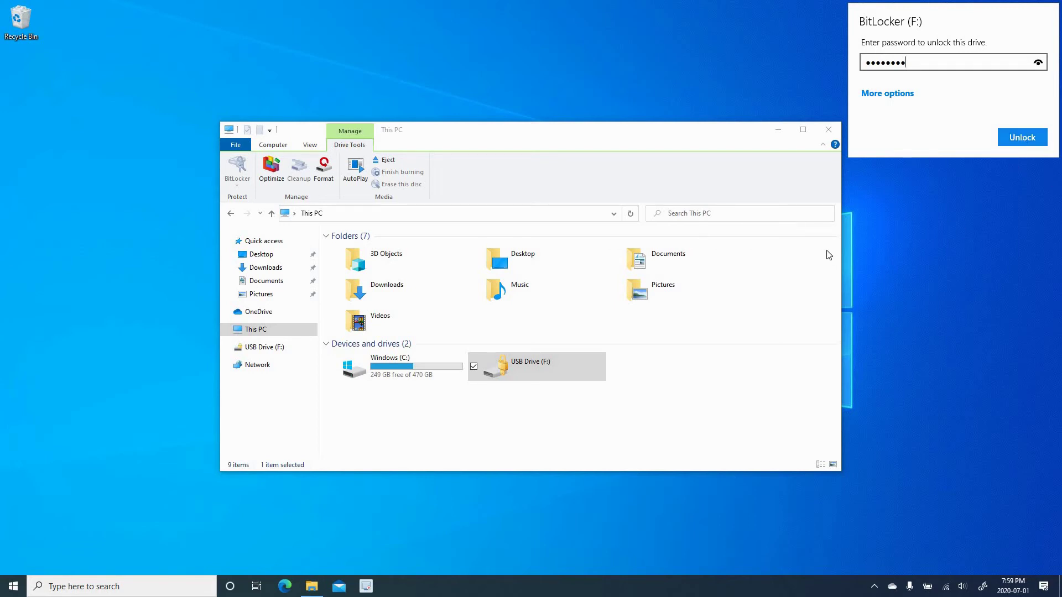
key("Return")
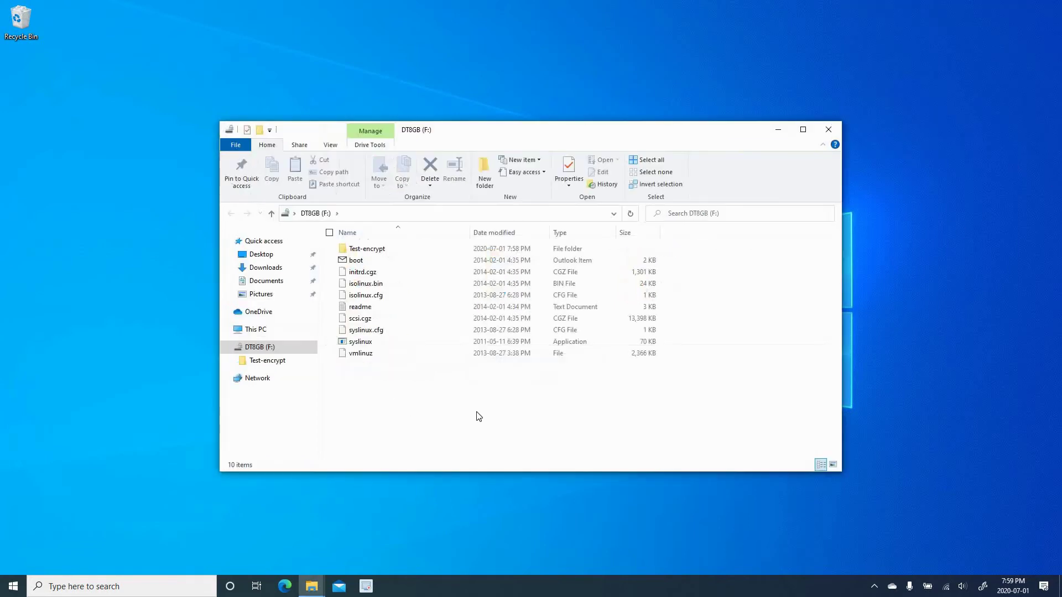
double_click(367, 249)
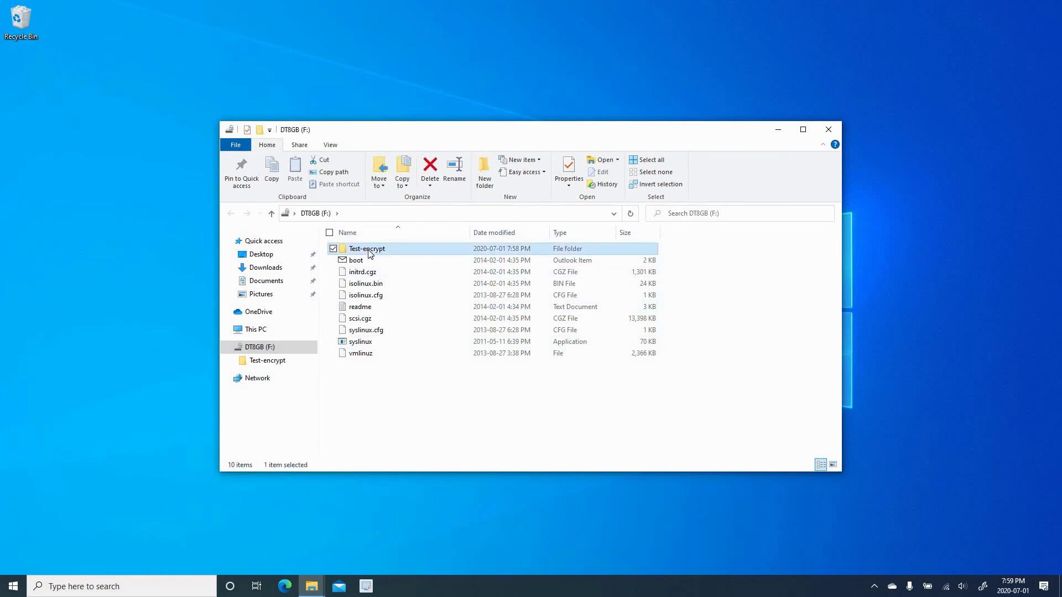
Move the window aside and browse between the F: root and Test-encrypt to confirm test-encrypt-text remains
left_click(312, 214)
left_click(231, 214)
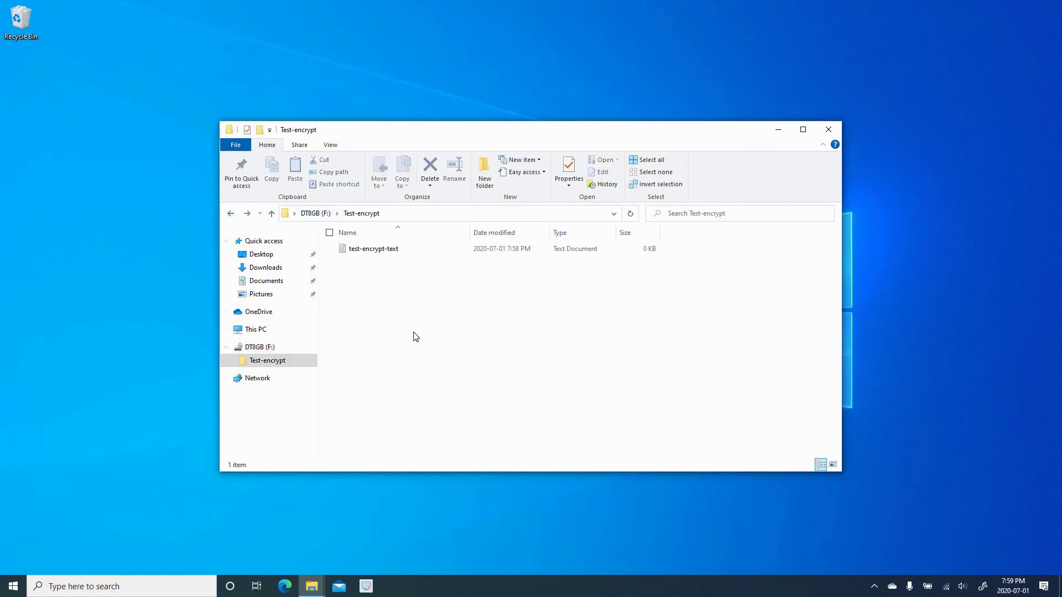
left_click(309, 215)
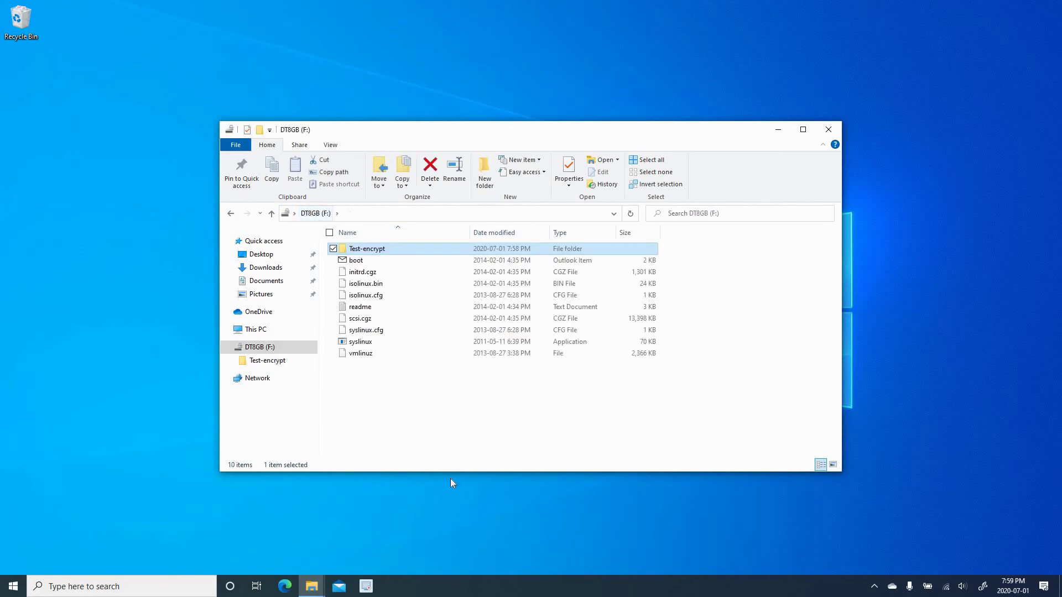
left_click(232, 216)
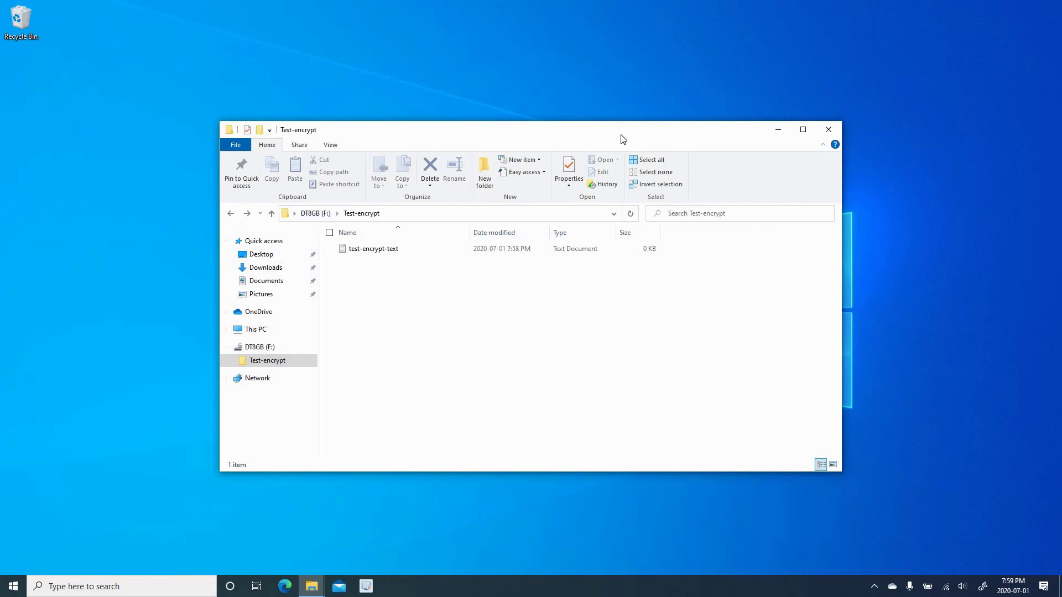
left_click_drag(622, 139, 723, 114)
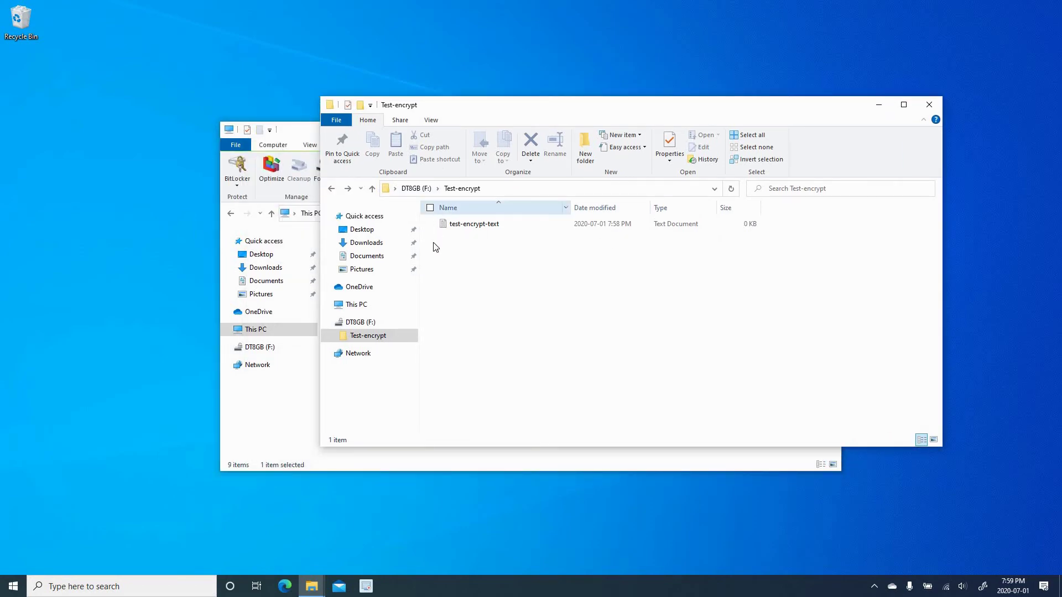
left_click(415, 189)
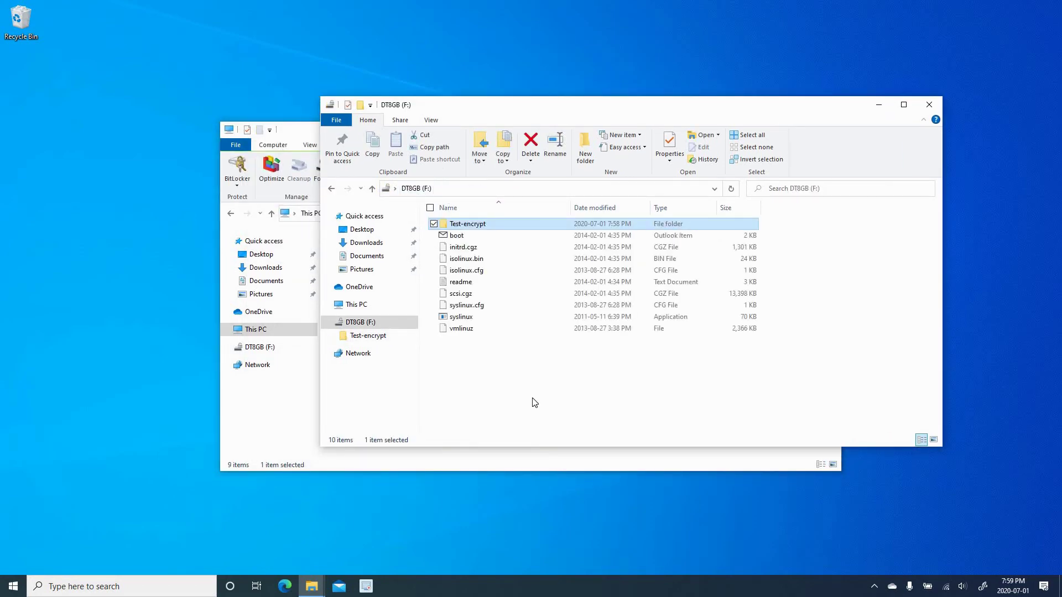
left_click(331, 190)
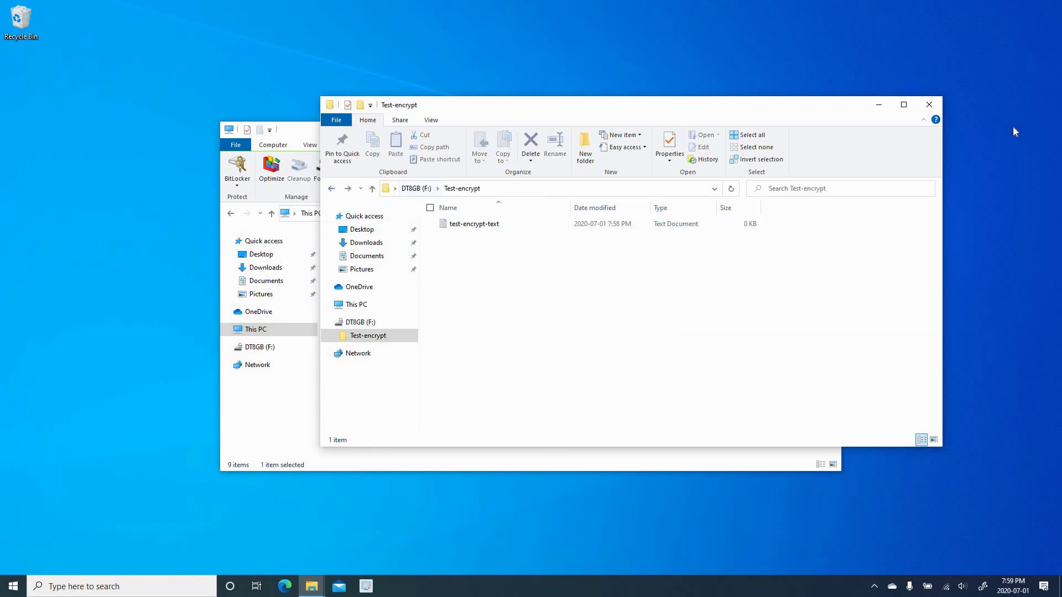
Close the Test-encrypt window and switch the locked USB Drive (F:) prompt to Enter recovery key
left_click(929, 105)
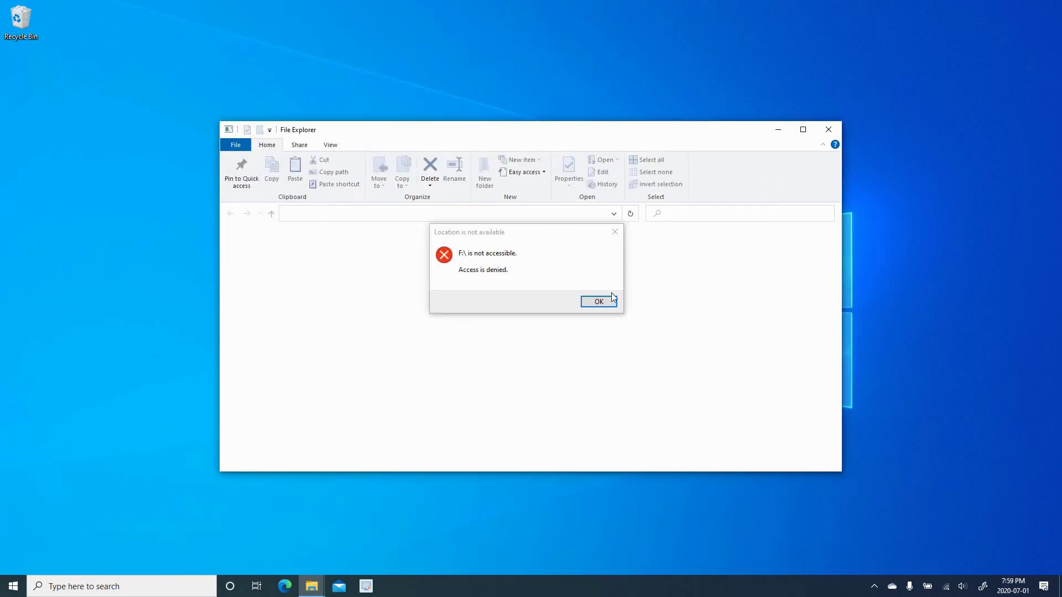
left_click(607, 302)
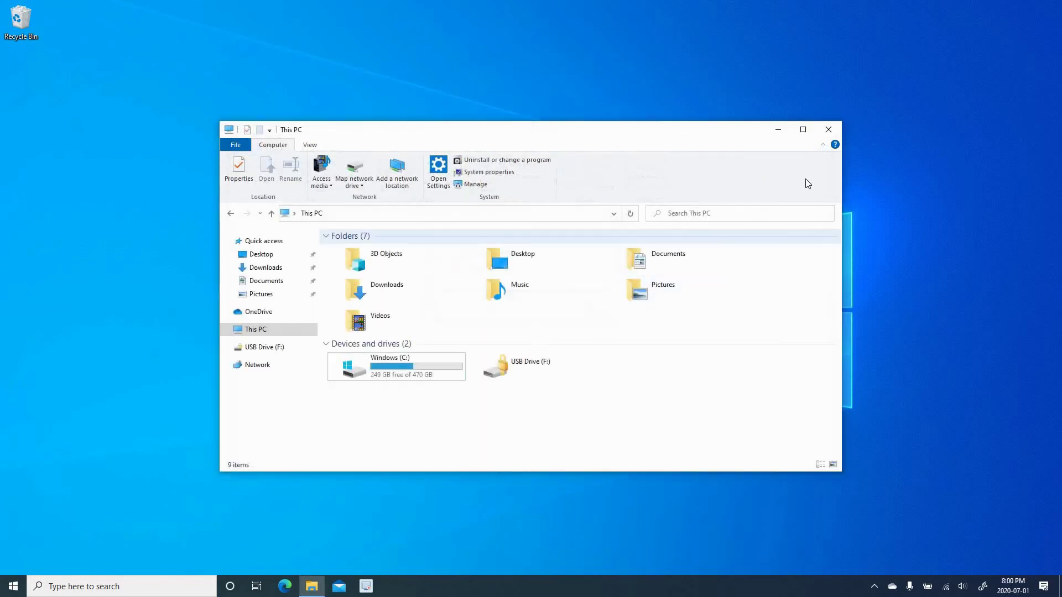
double_click(503, 370)
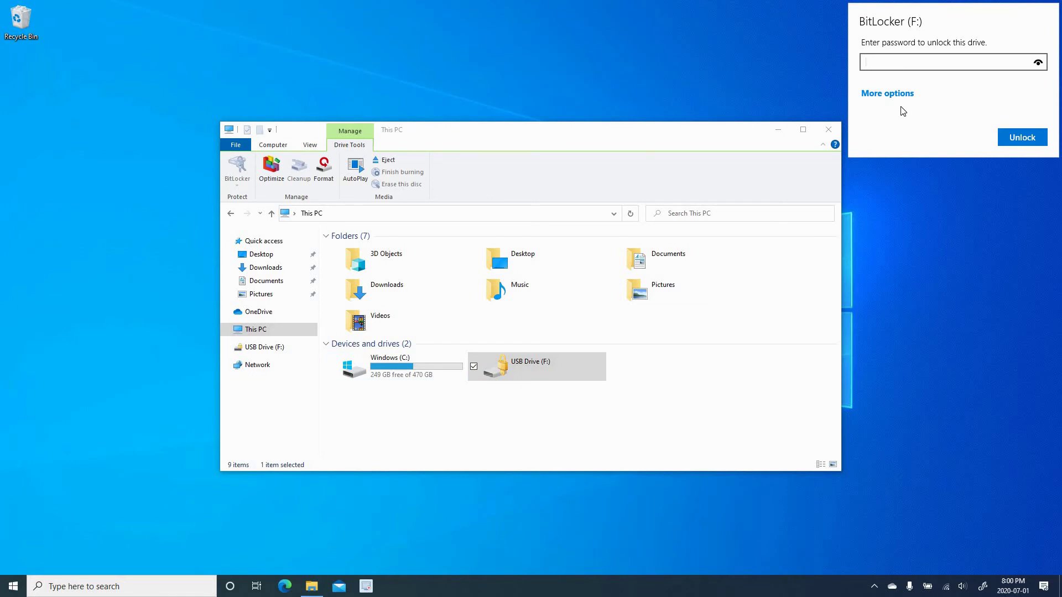
left_click(879, 97)
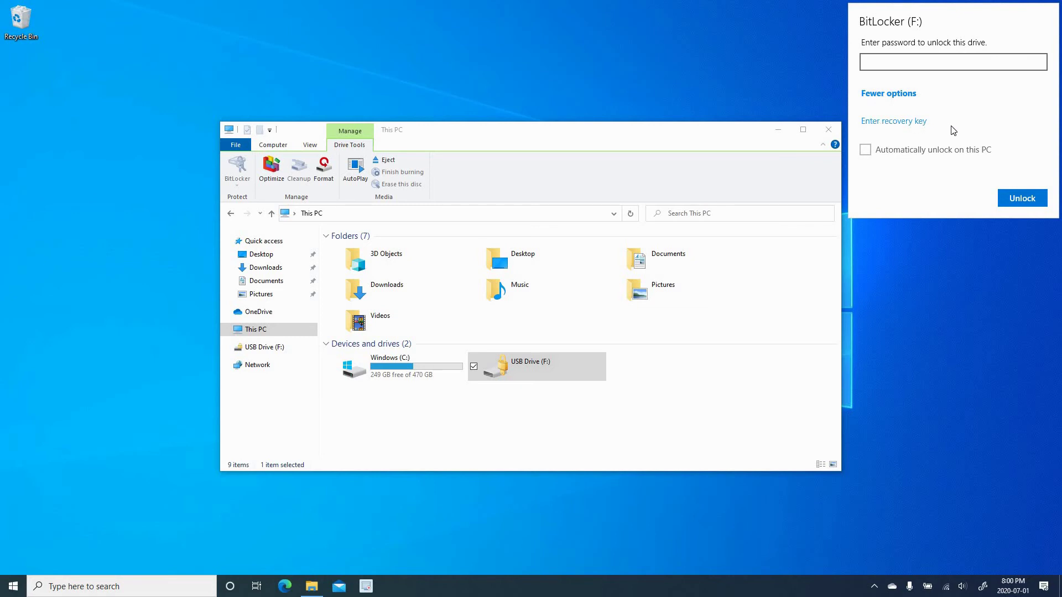
left_click(889, 122)
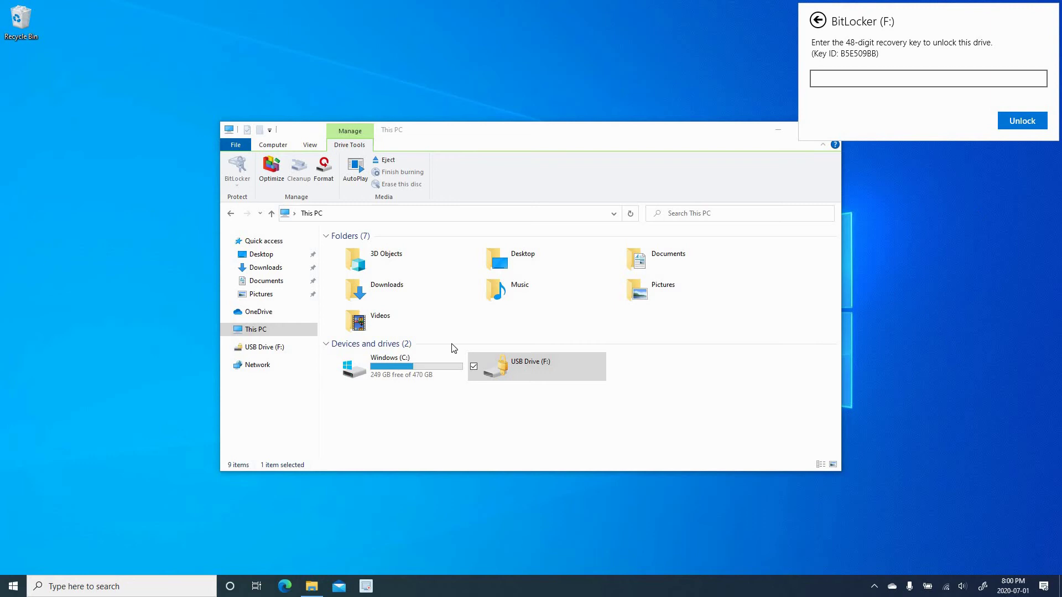
Open the BitLocker Recovery Key text file from Documents in Notepad, sized beside Explorer
left_click(274, 282)
left_click(268, 279)
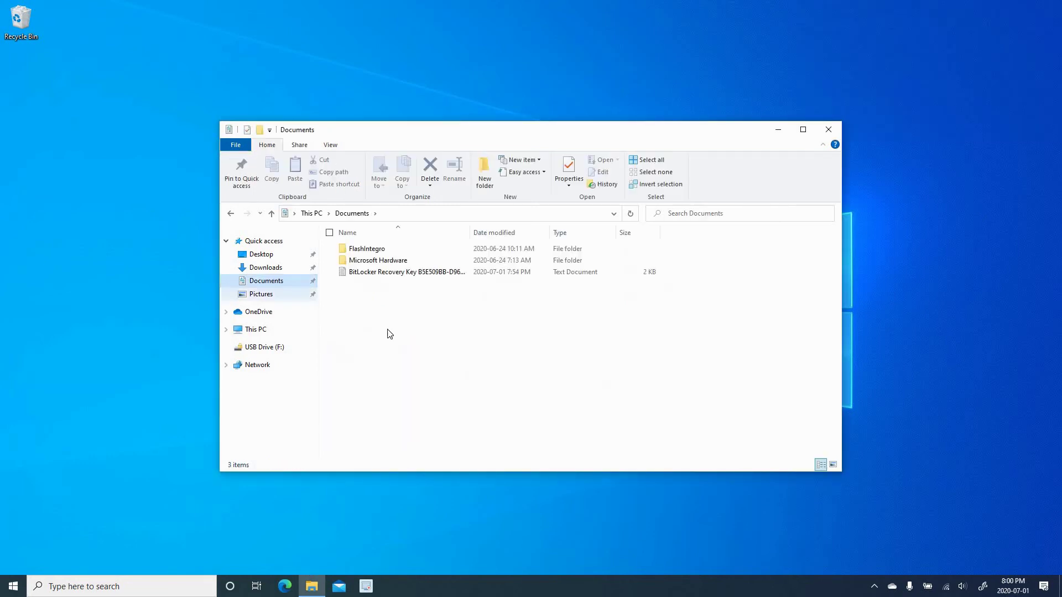
left_click(379, 274)
double_click(381, 272)
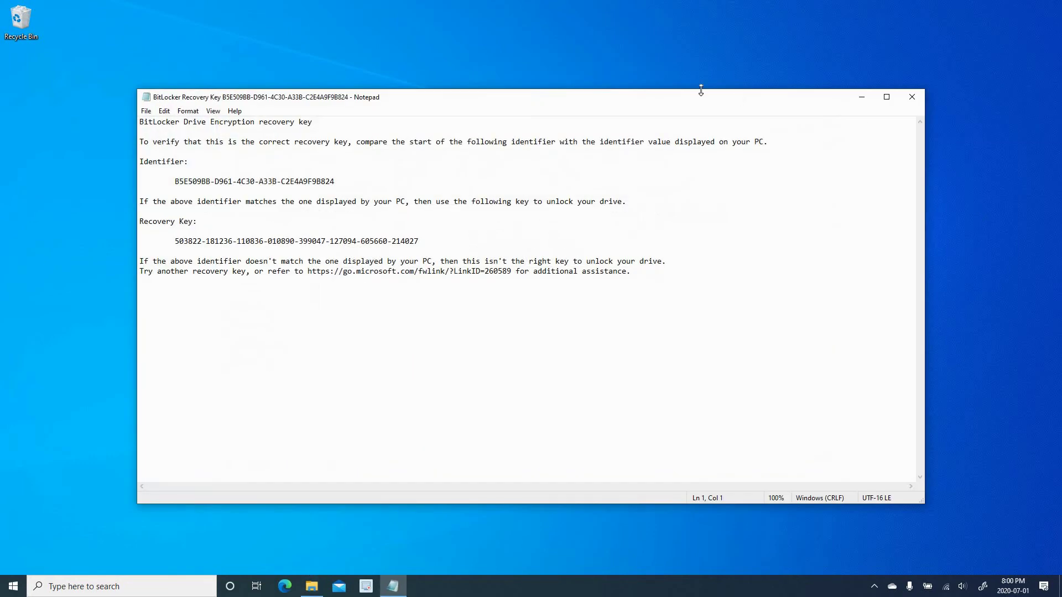
left_click_drag(688, 98, 582, 65)
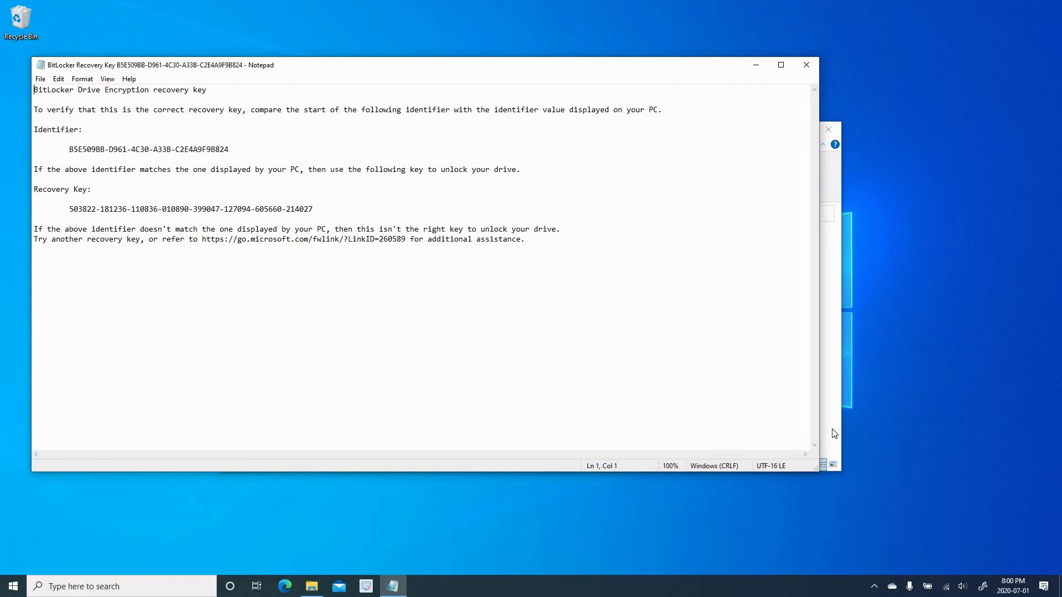
left_click_drag(818, 406, 537, 403)
Copy the 48-digit recovery key from Notepad and bring back the USB Drive (F:) unlock prompt
left_click_drag(69, 209, 314, 210)
right_click(302, 204)
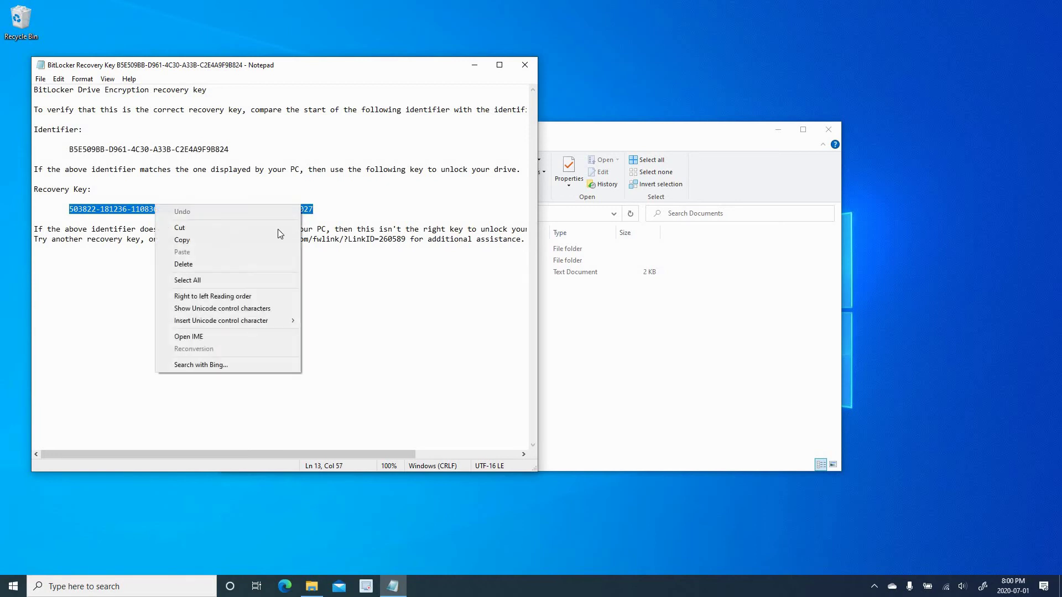
left_click(198, 238)
left_click(610, 368)
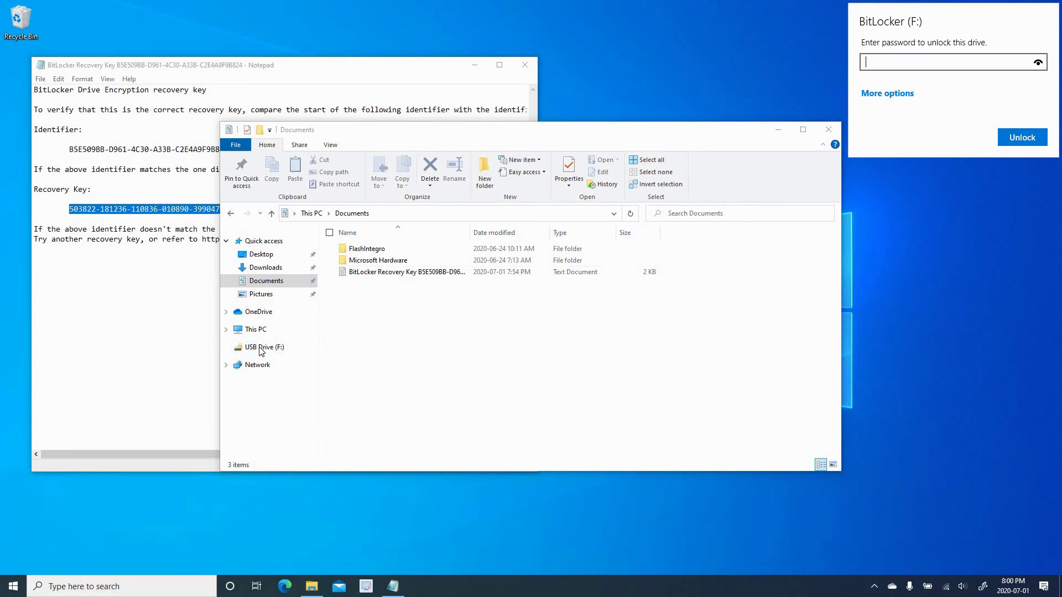
Unlock DT8GB (F:) by pasting the copied 48-digit recovery key into the Enter recovery key prompt
left_click(893, 94)
left_click(896, 120)
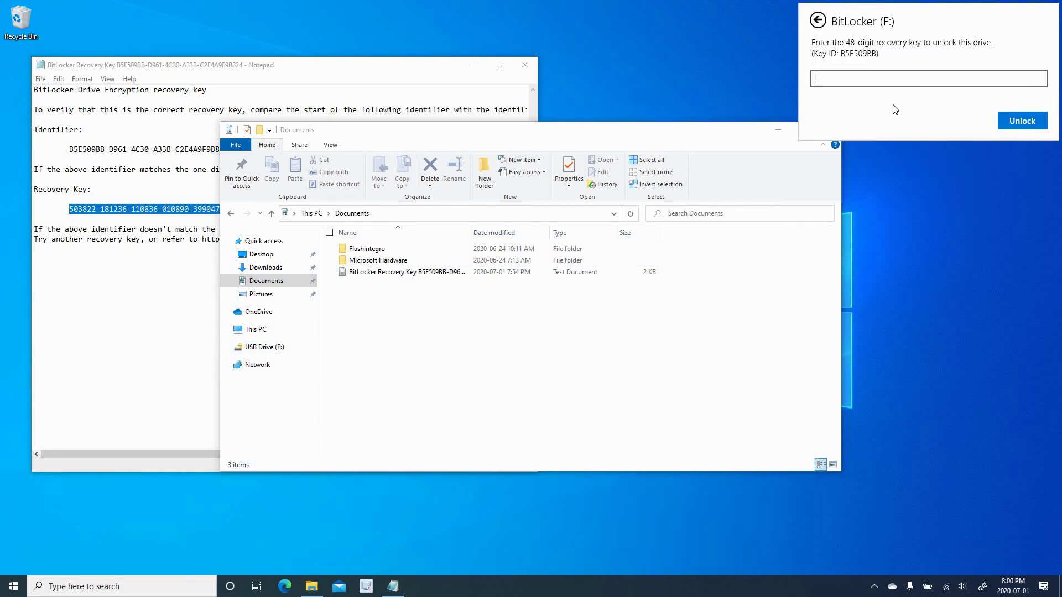
key("ctrl+v")
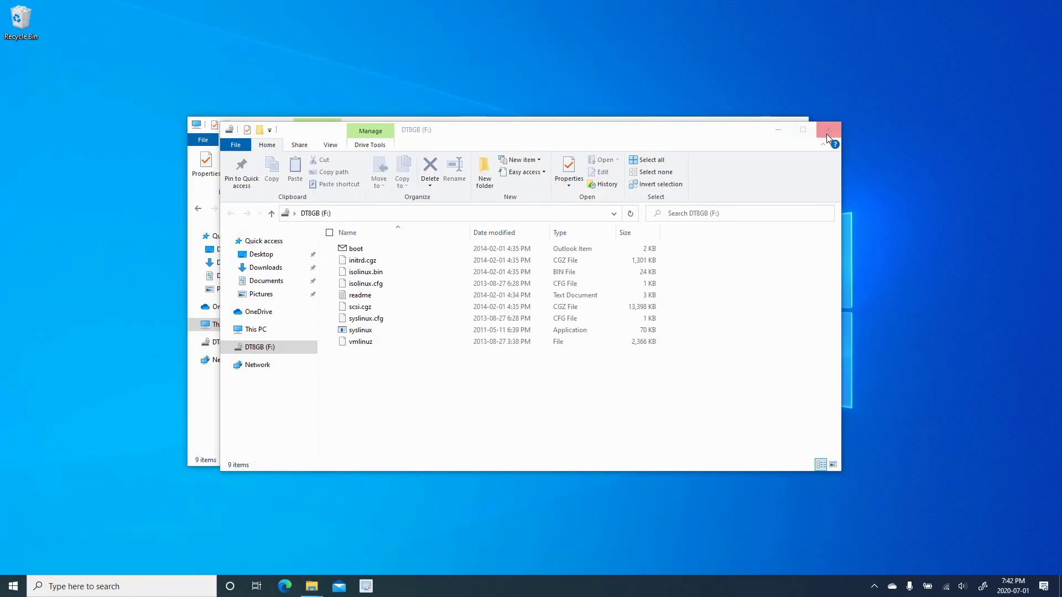
Close the drive window and open Manage BitLocker for DT8GB (F:) from This PC
left_click(826, 134)
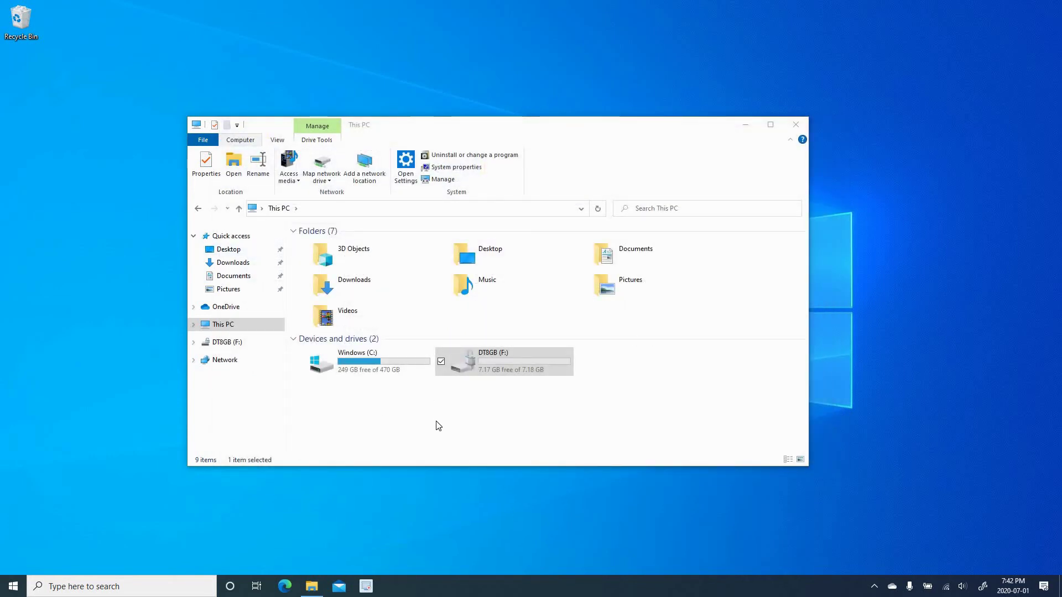
right_click(465, 361)
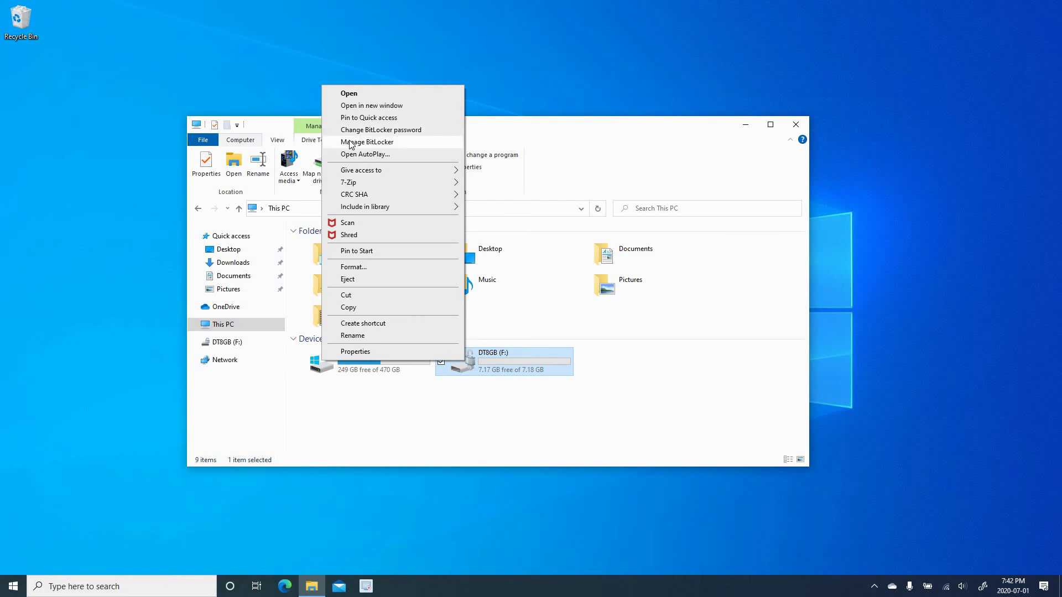
left_click(386, 143)
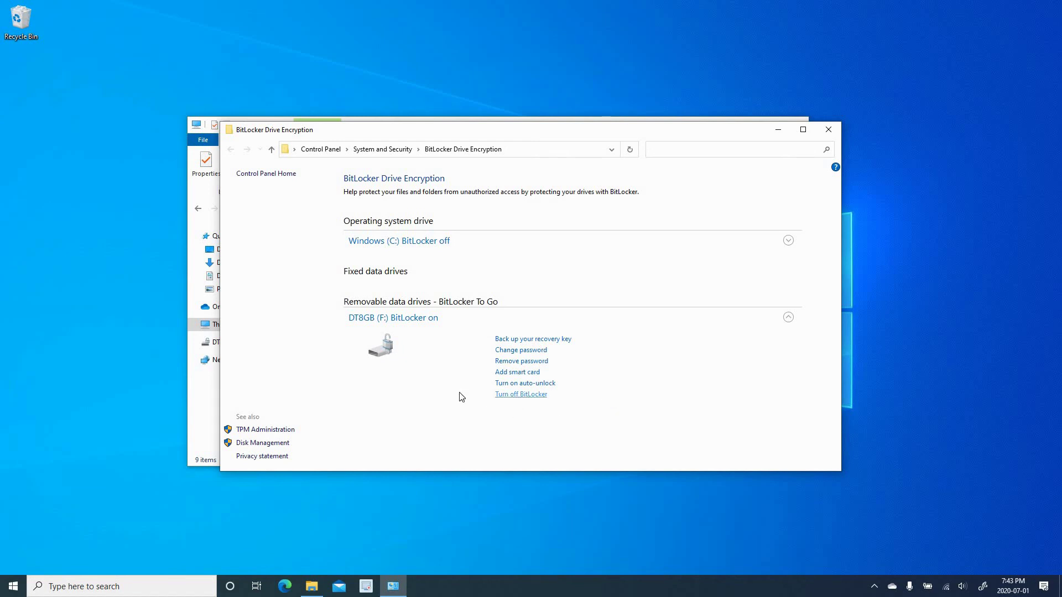
Turn off BitLocker on DT8GB (F:) and let decryption complete
left_click(516, 395)
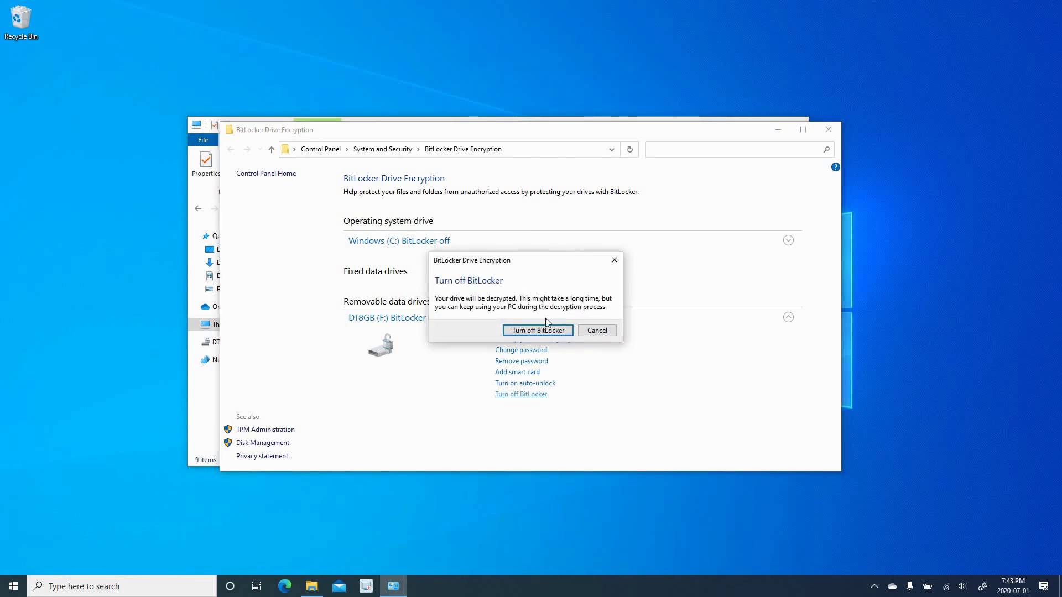
left_click(539, 330)
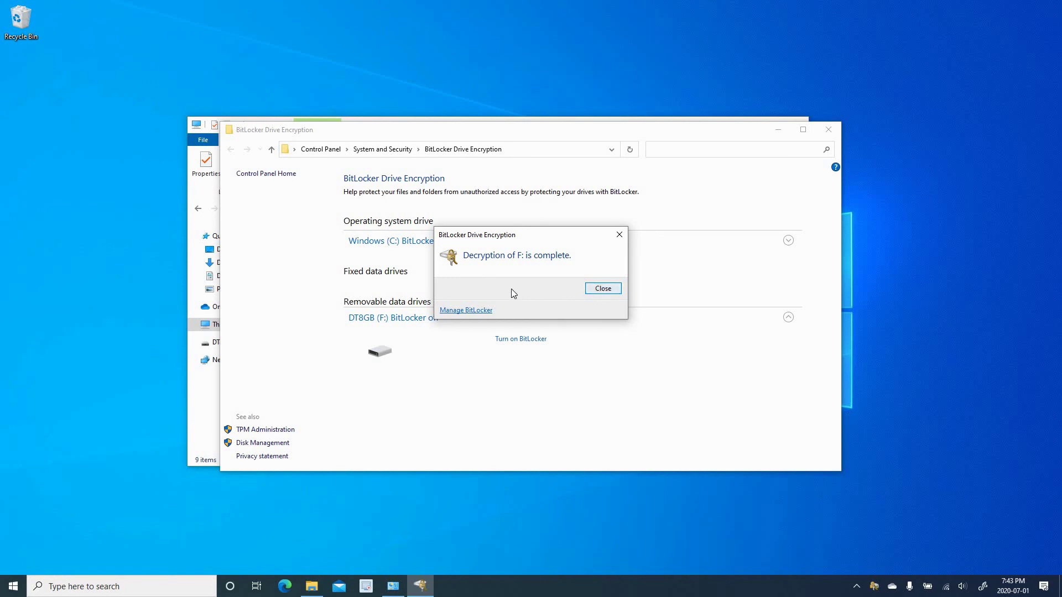
left_click(605, 294)
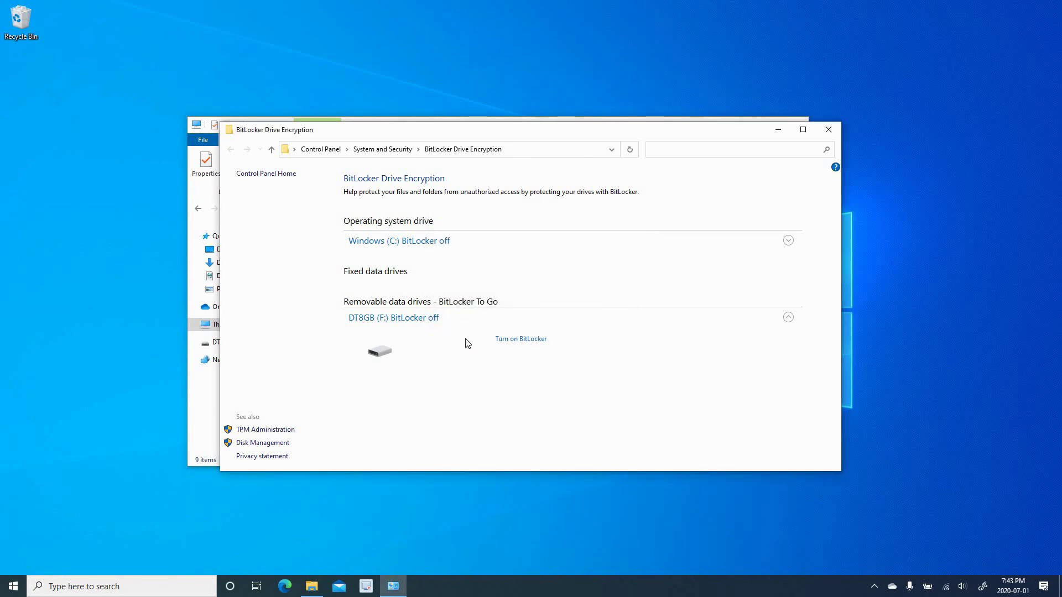
Close BitLocker, open the decrypted DT8GB (F:) without a prompt, then close Explorer
left_click(828, 130)
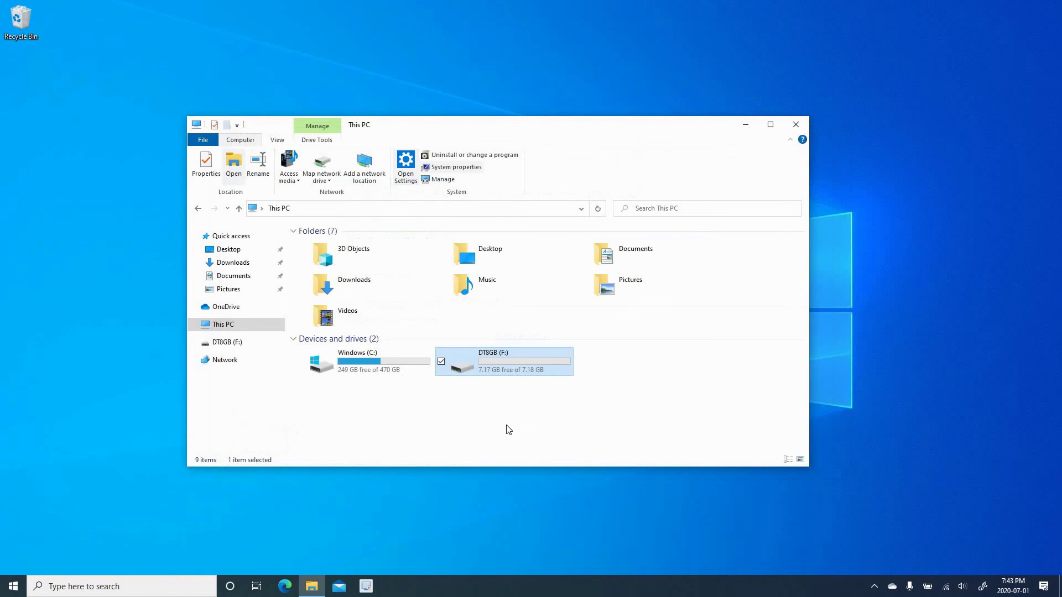
left_click(489, 368)
double_click(489, 366)
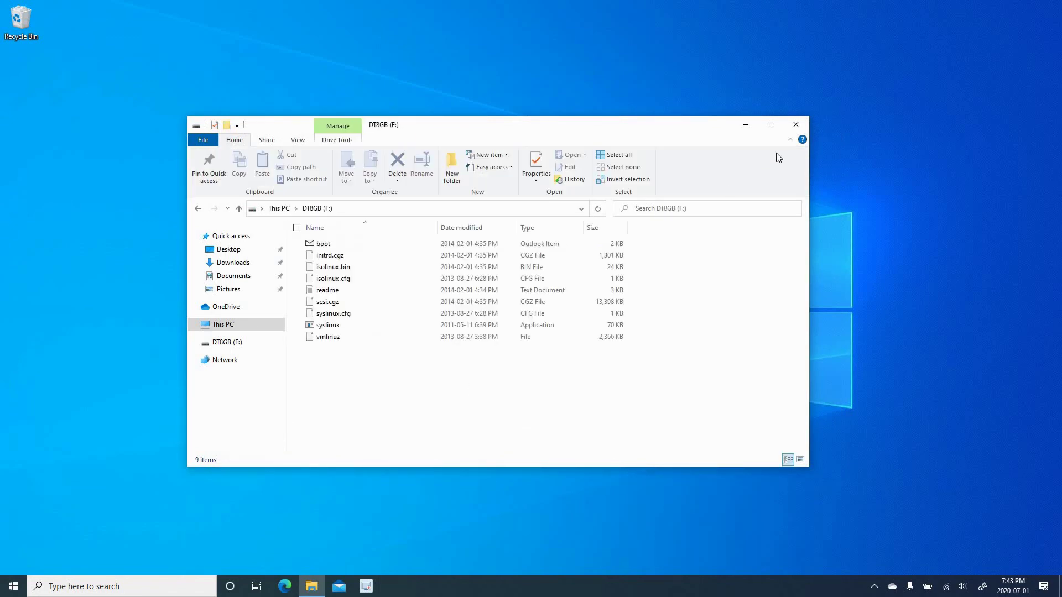
left_click(796, 125)
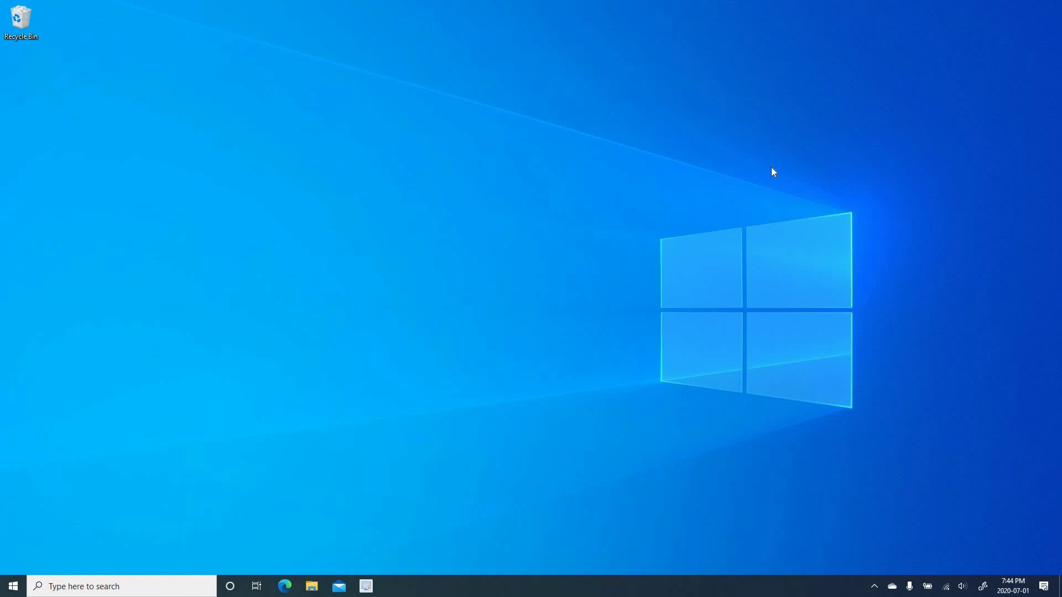
Open a new File Explorer window showing This PC and its drives
left_click(312, 586)
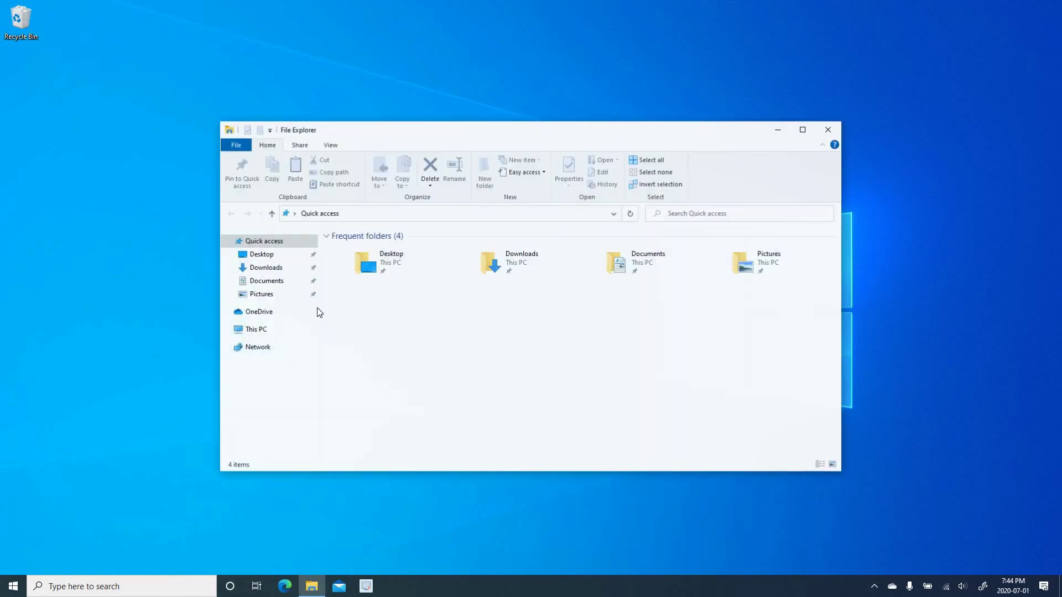
left_click(256, 330)
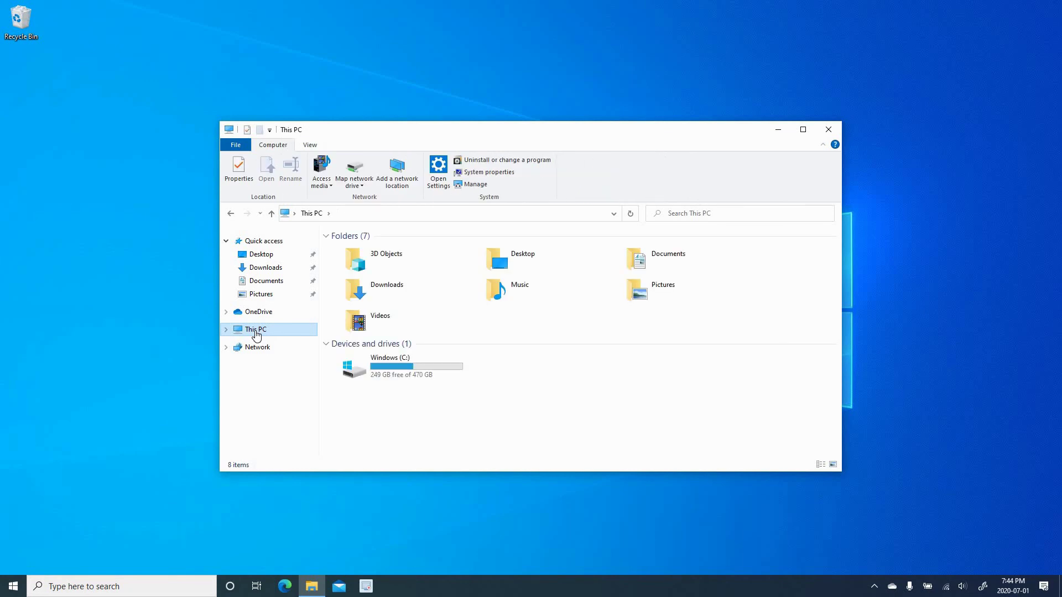